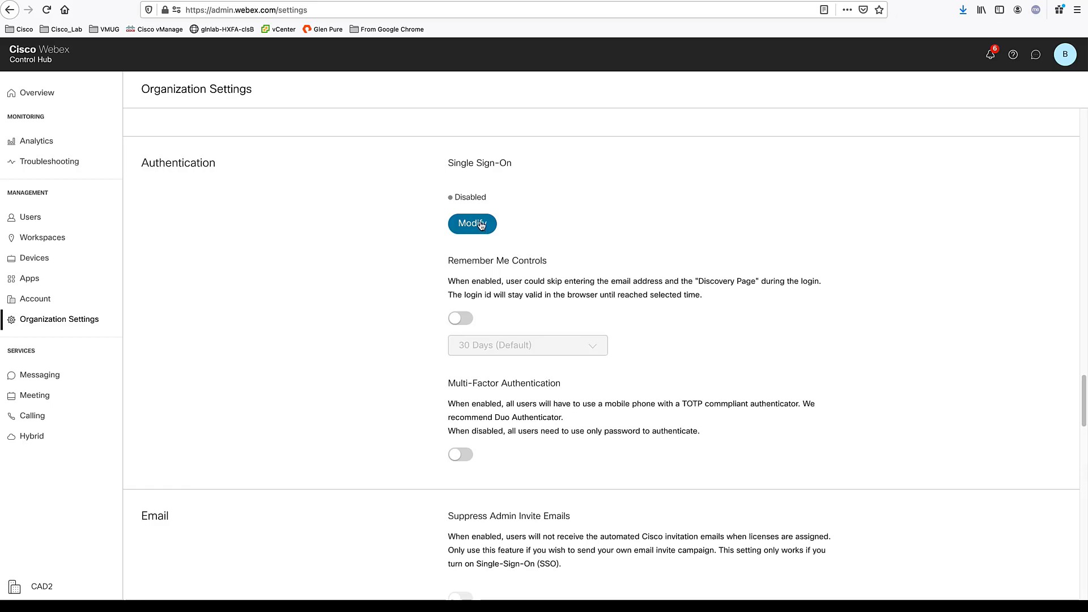
Change the single sign-on setup to integrate a third-party identity provider
left_click(481, 225)
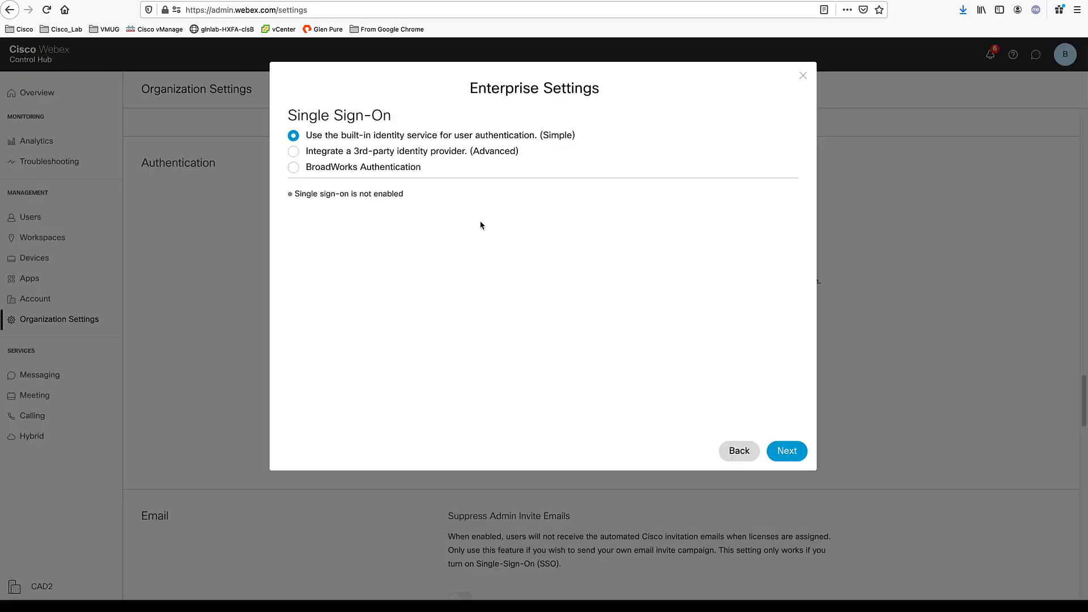
left_click(380, 156)
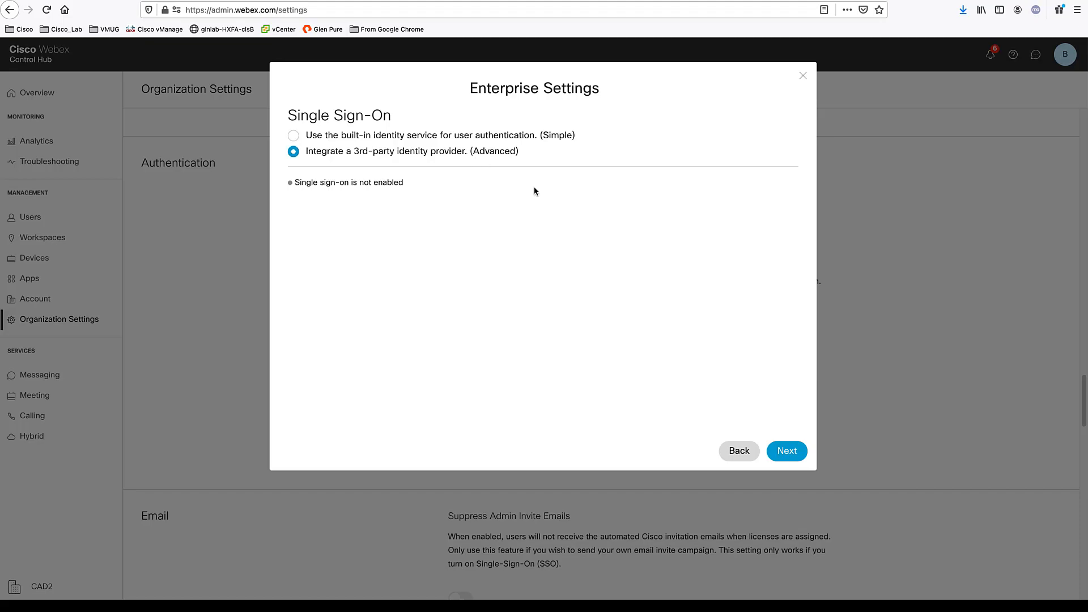
left_click(788, 452)
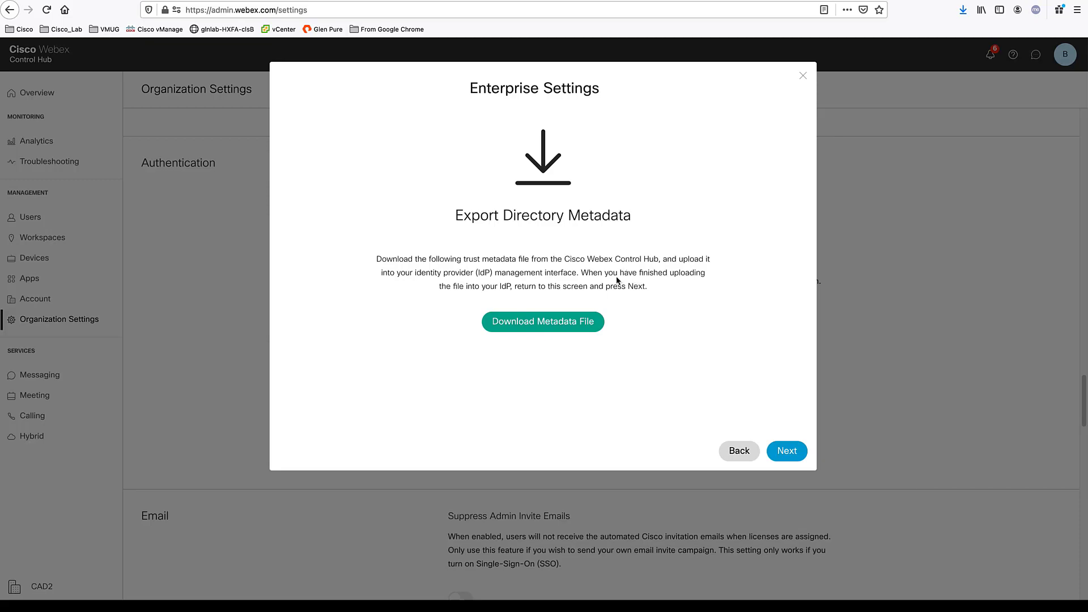
Download the Webex metadata file and save it to disk
left_click(556, 322)
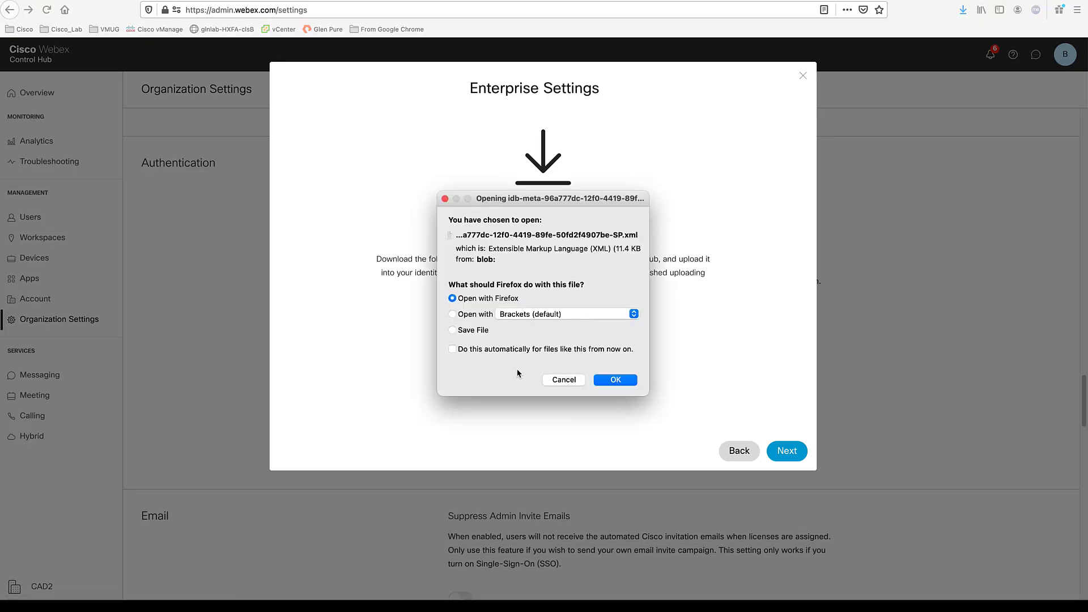
left_click(464, 331)
left_click(615, 380)
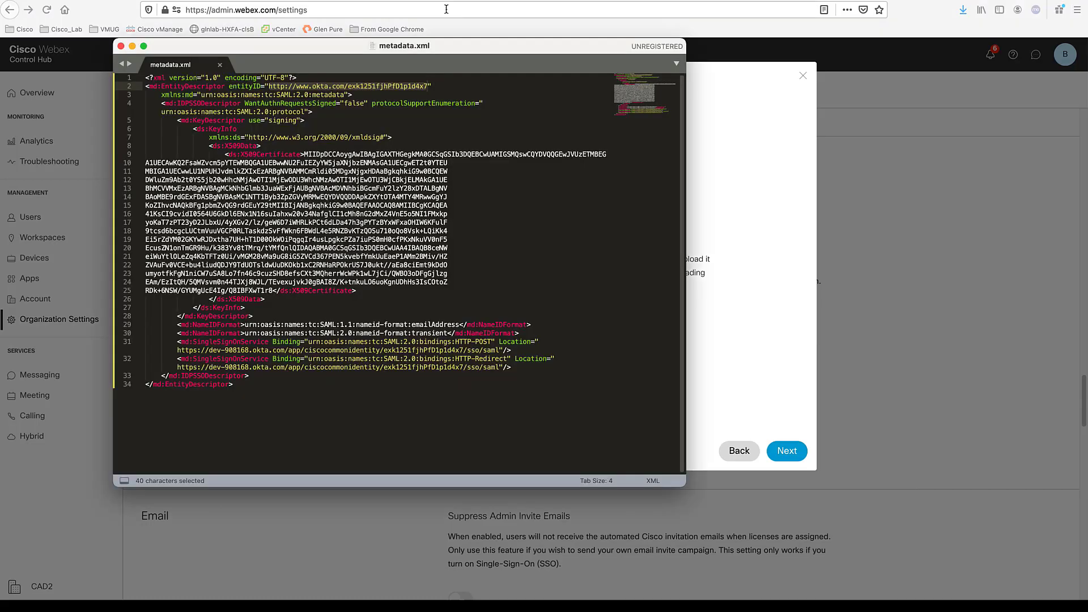
Review the entityID on line 2 and the HTTP-Redirect sign-on URL on line 32 of metadata.xml
left_click_drag(476, 52, 470, 66)
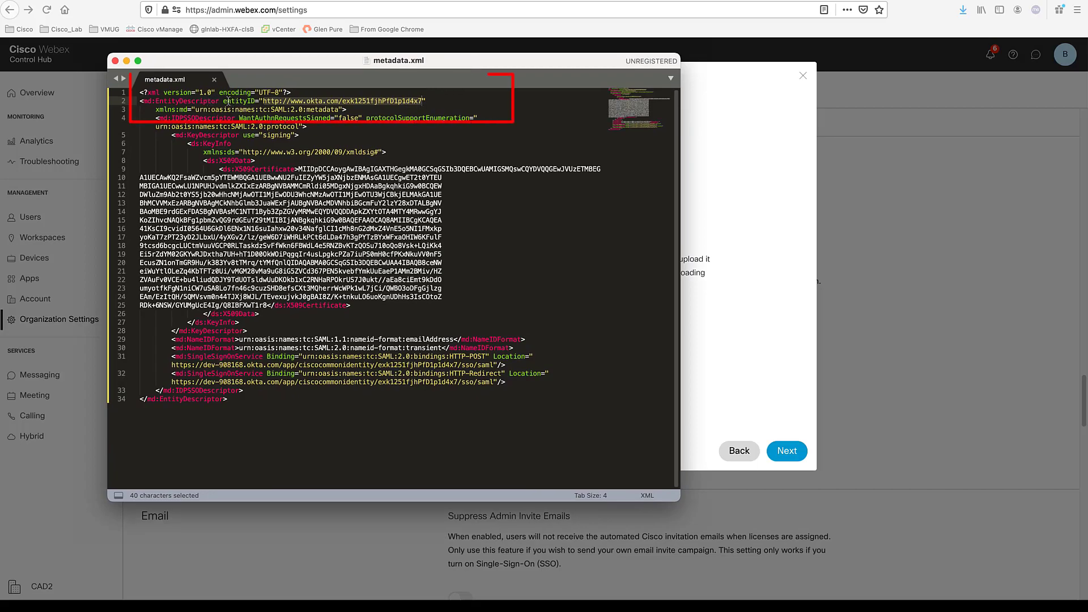
left_click_drag(224, 101, 256, 101)
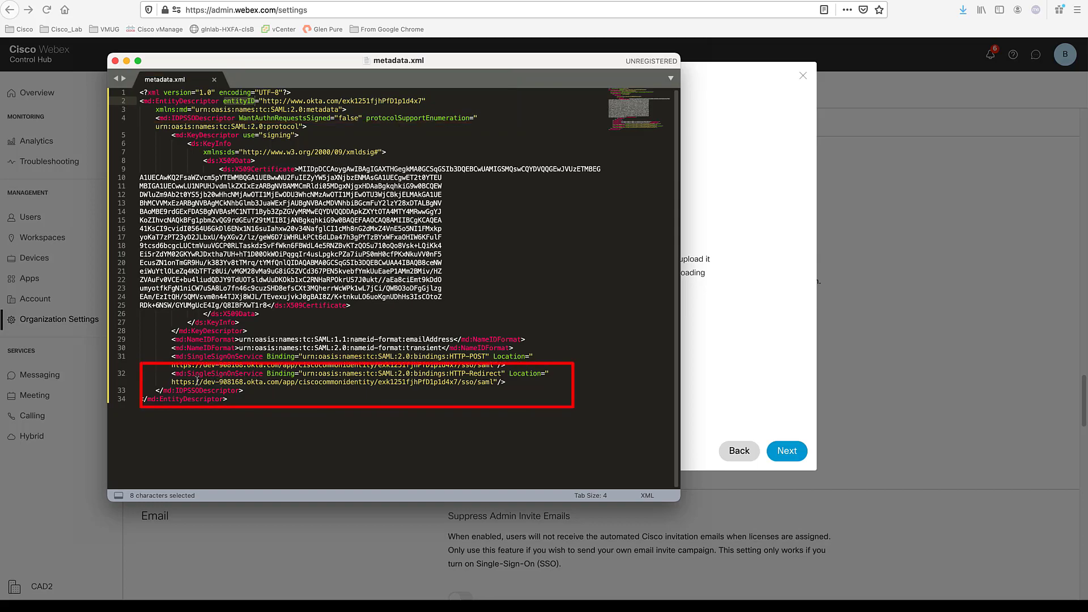
left_click_drag(170, 382, 502, 383)
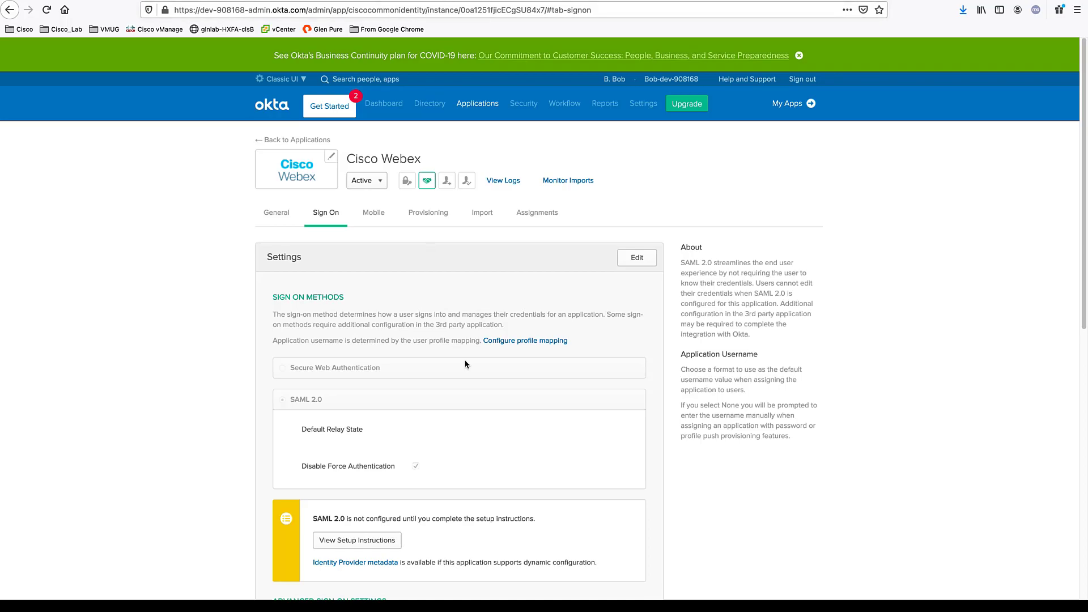
mouse_move(491, 107)
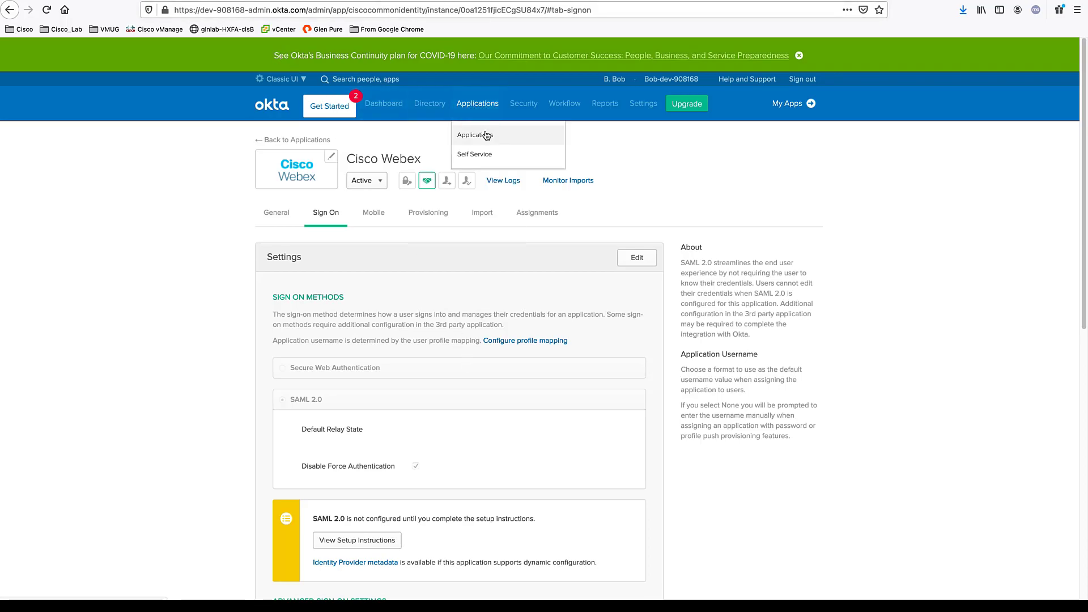
left_click(485, 135)
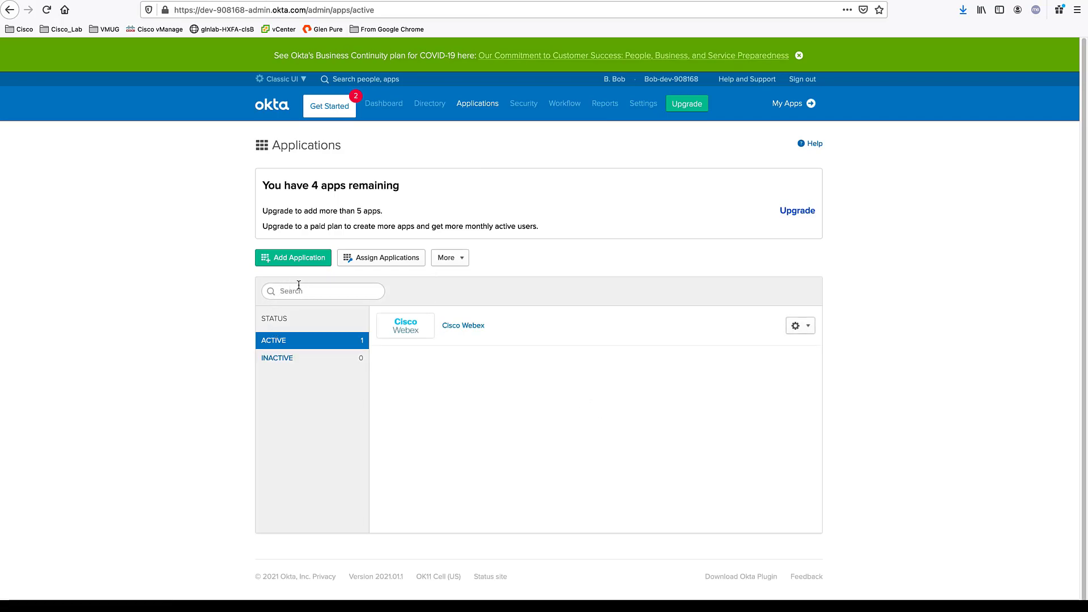
type("webex")
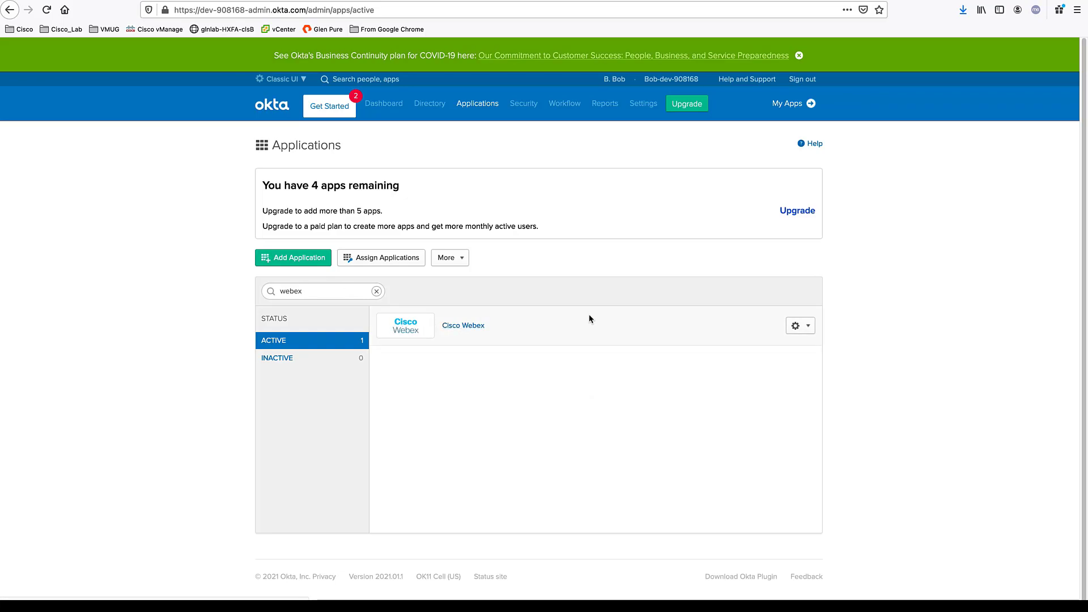
left_click(790, 331)
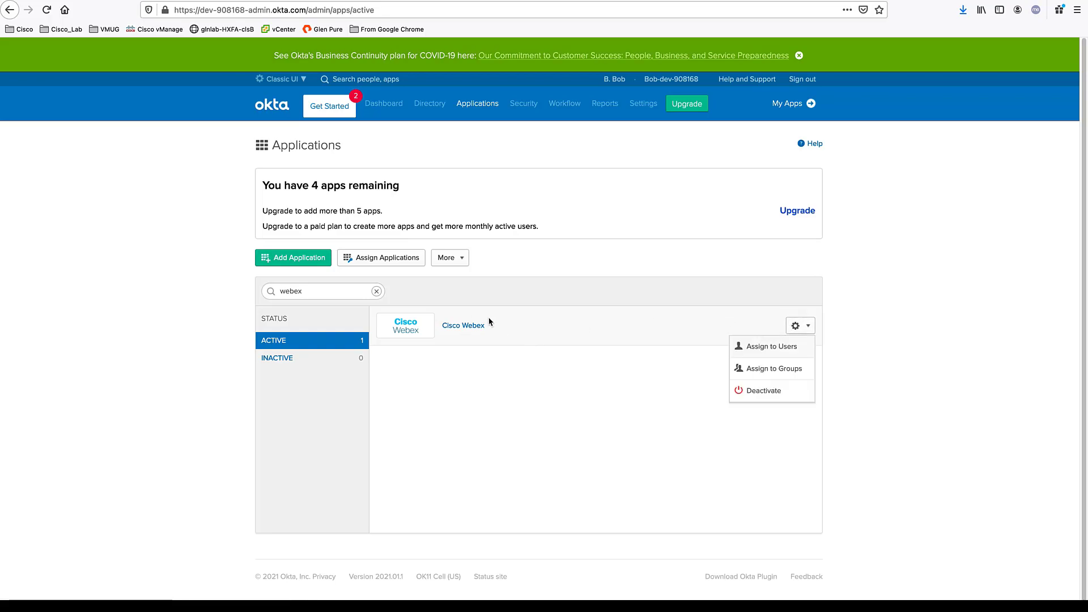
left_click(456, 325)
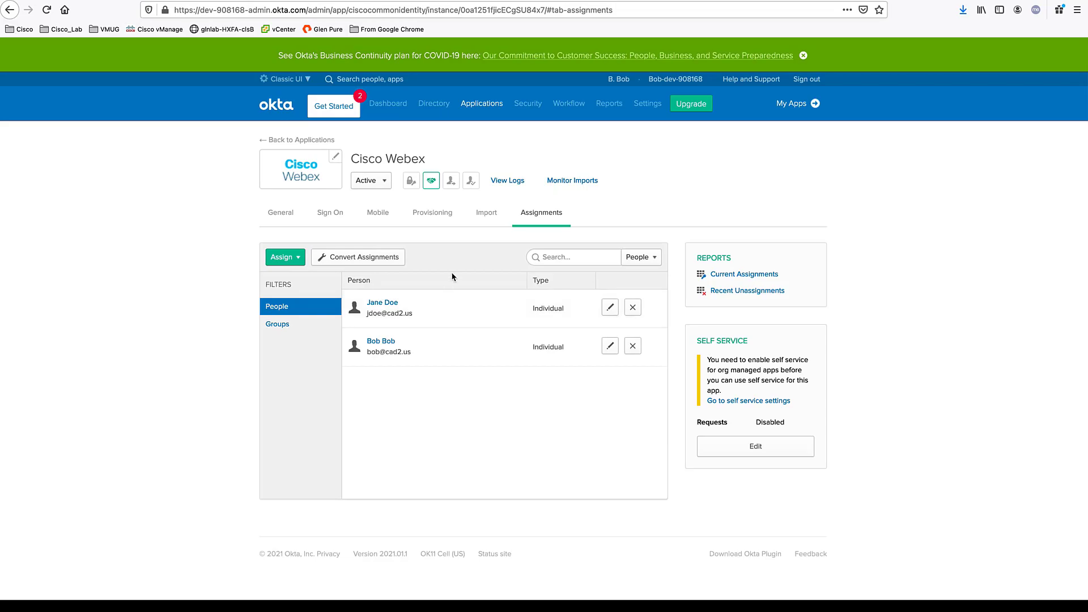
left_click(298, 258)
left_click(300, 279)
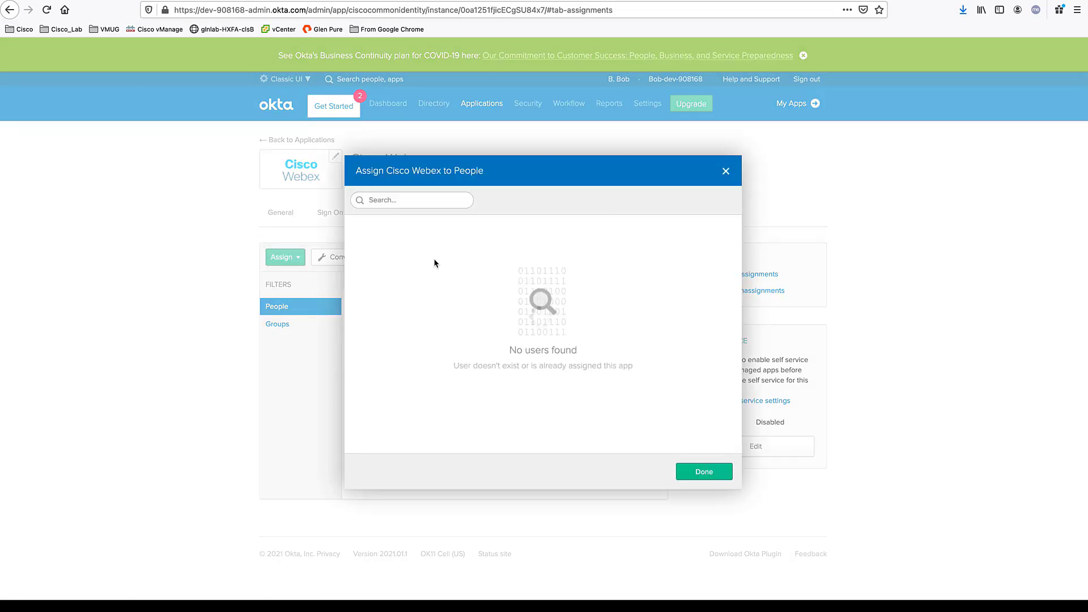
left_click(726, 171)
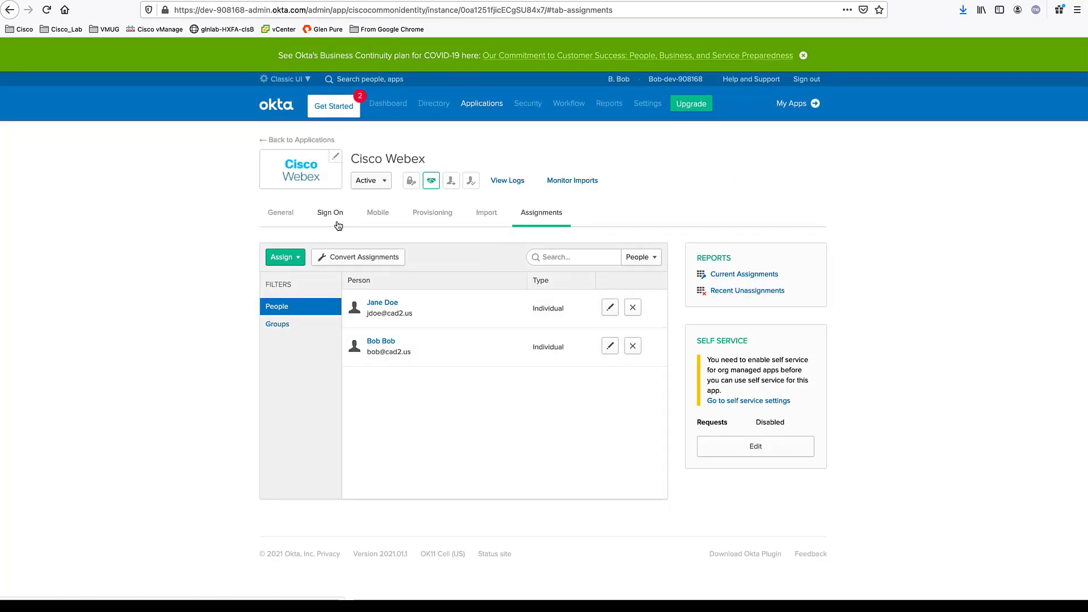
left_click(283, 215)
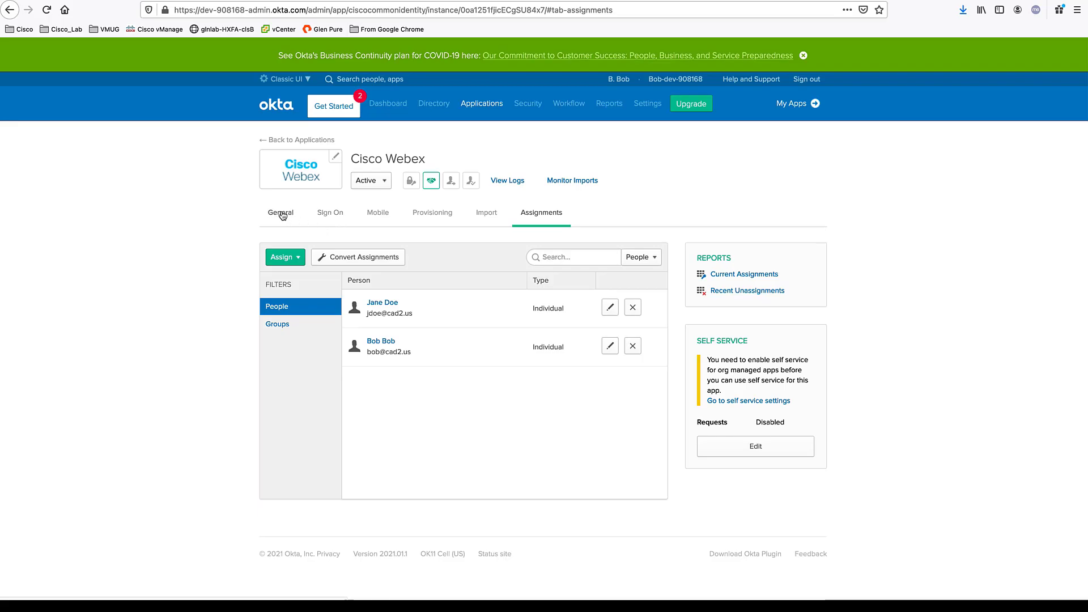
left_click(327, 213)
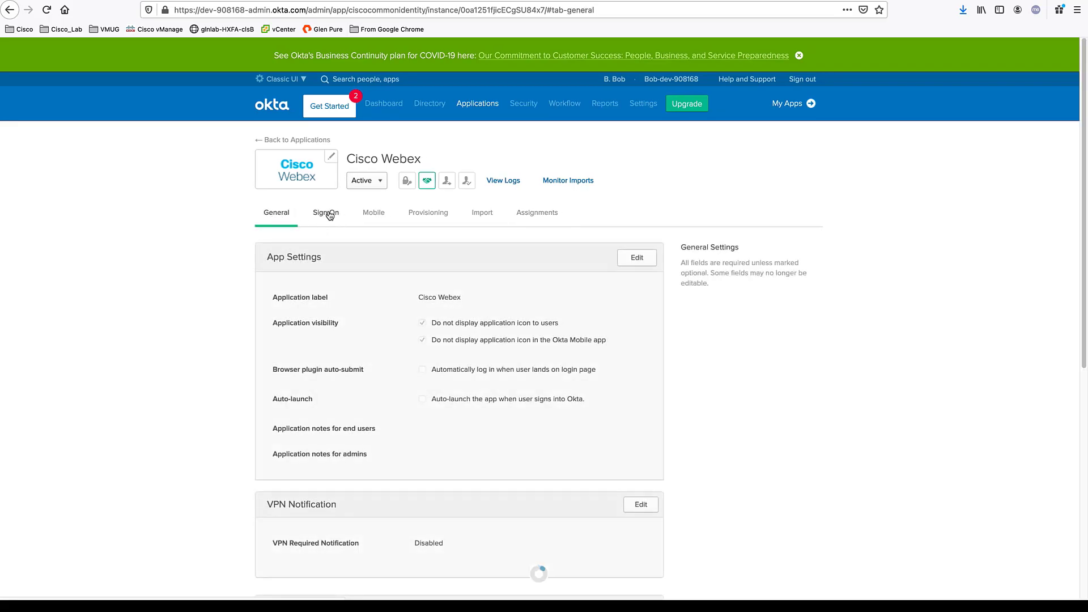
Edit the Cisco Webex app's Sign On settings and open its Identity Provider metadata
left_click(633, 256)
scroll(520, 272, "down", 2)
scroll(520, 273, "down", 7)
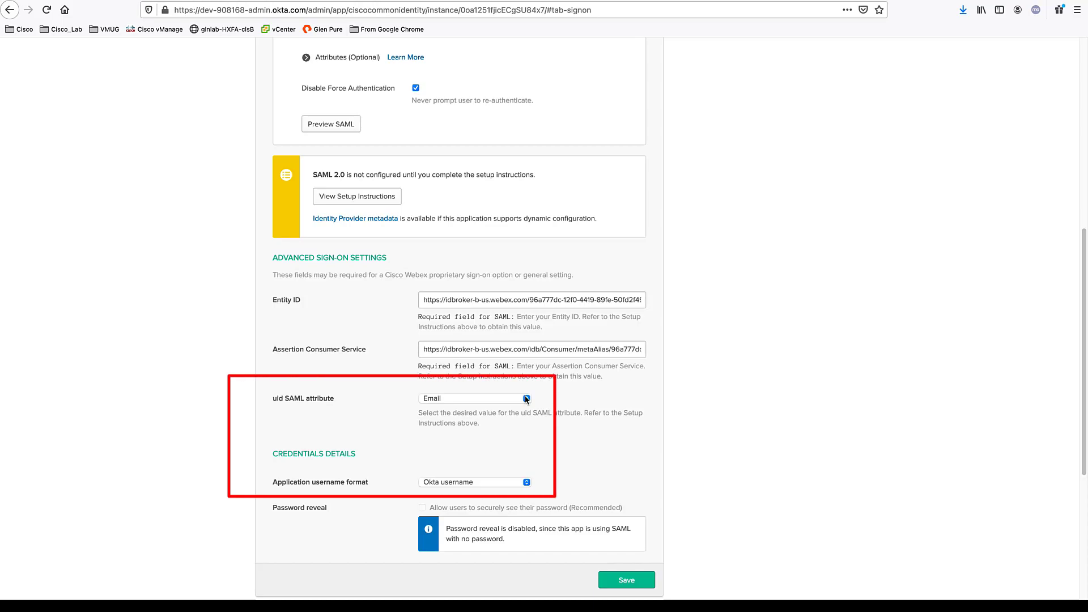
scroll(530, 436, "down", 1)
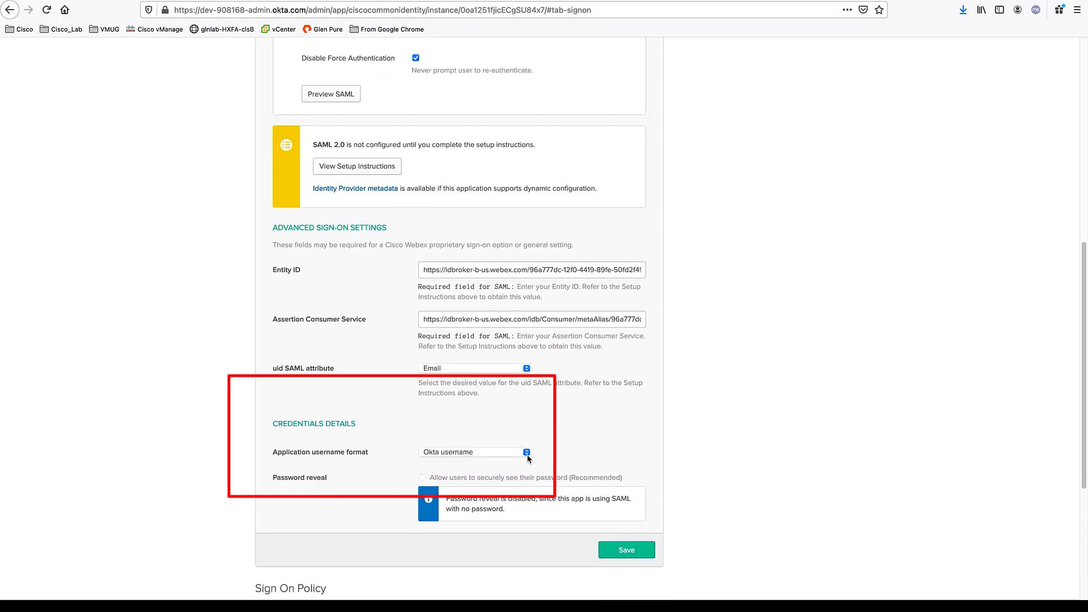
scroll(510, 380, "up", 10)
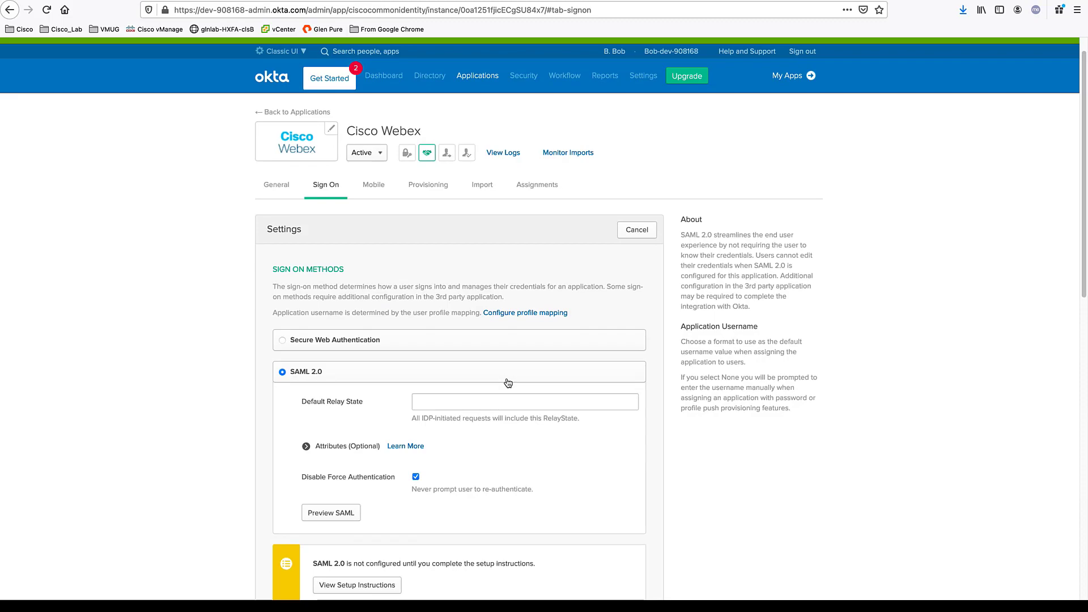
scroll(508, 383, "down", 4)
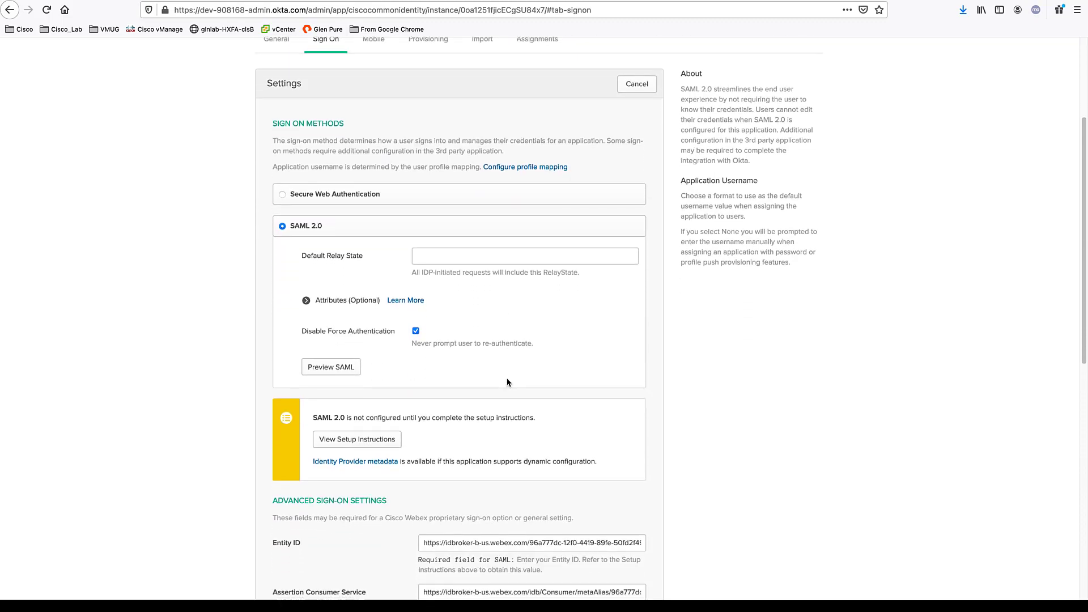
left_click(377, 462)
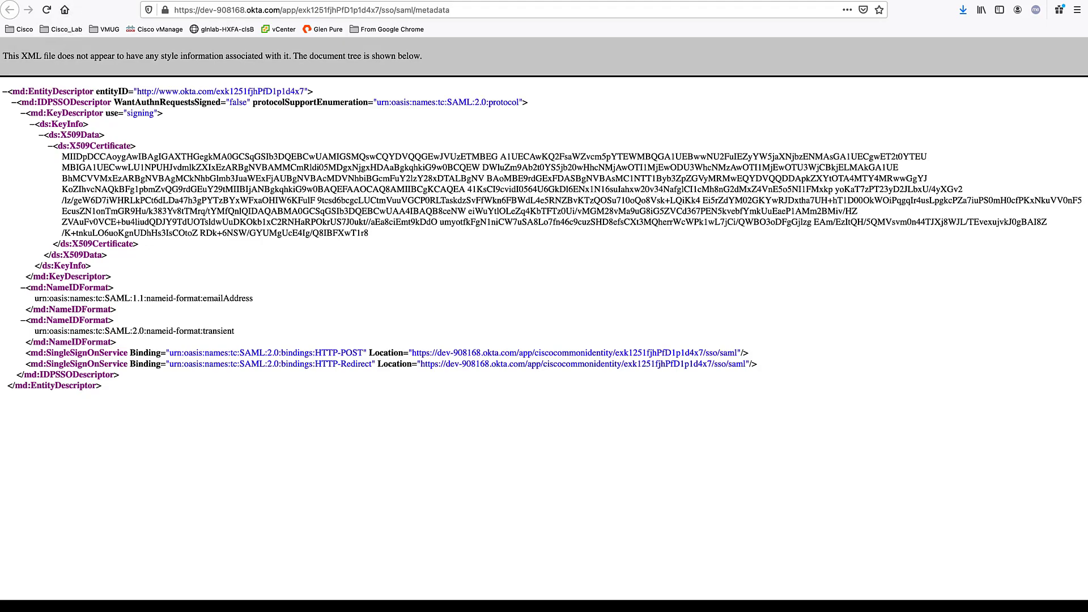
Check the XML-only Save Page As format, cancel without saving, and return to Control Hub
left_click(70, 0)
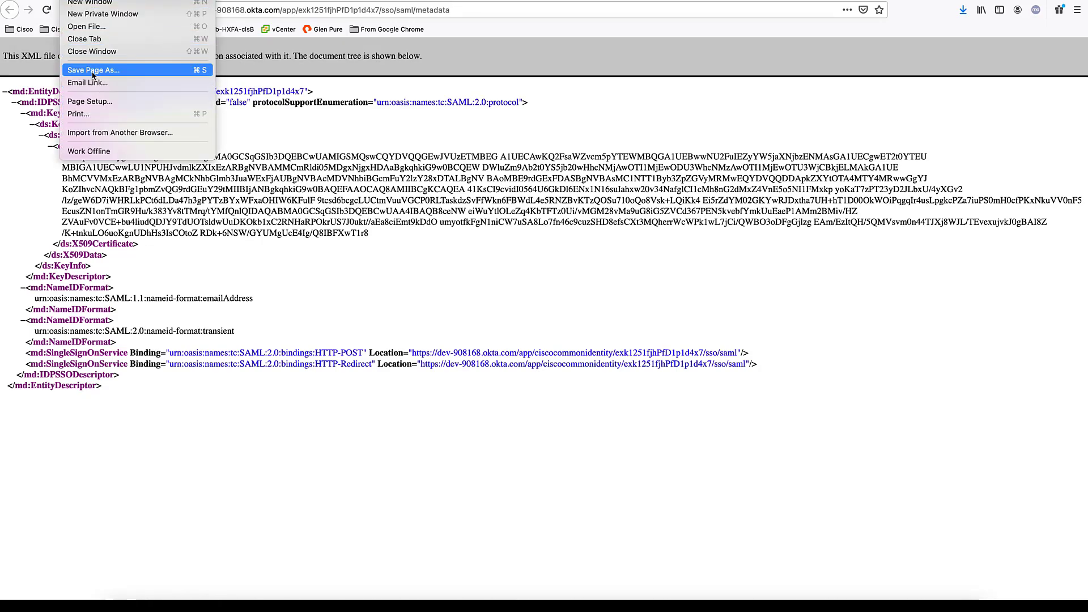
key("Escape")
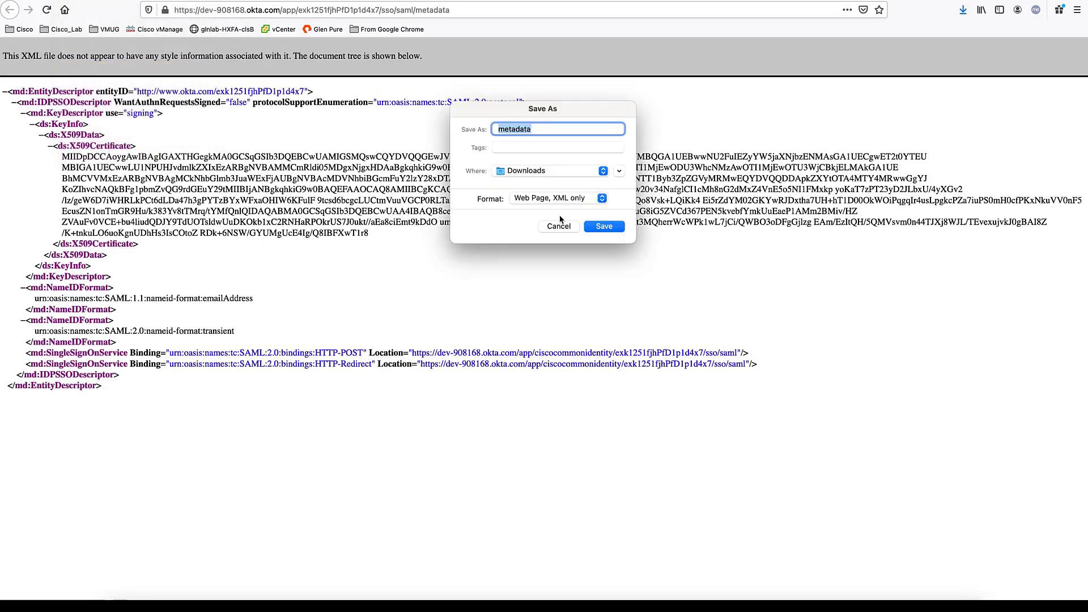
left_click(546, 200)
left_click(546, 200)
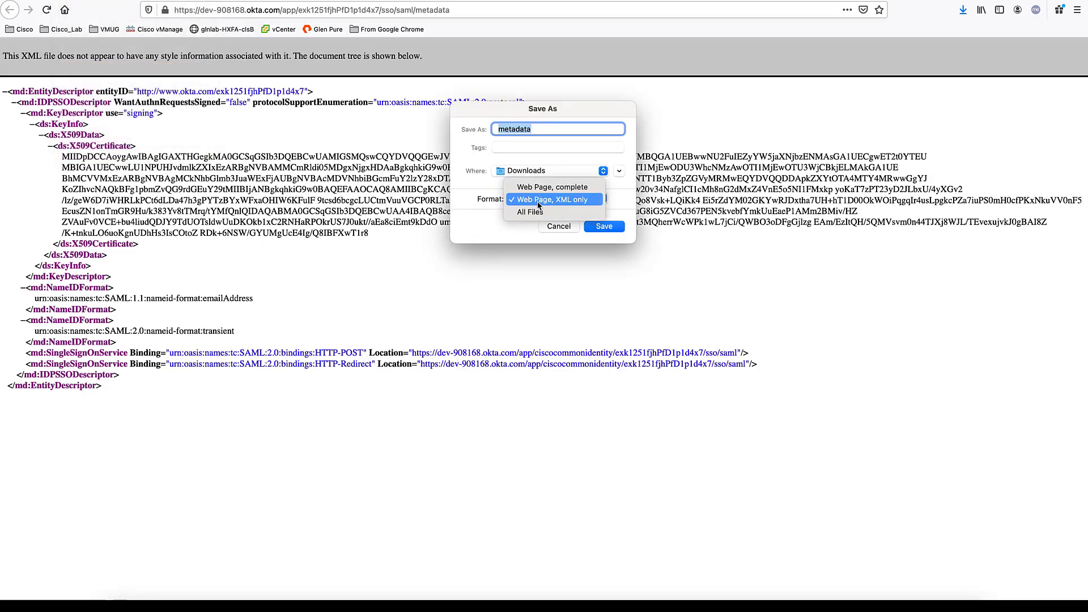
left_click(559, 227)
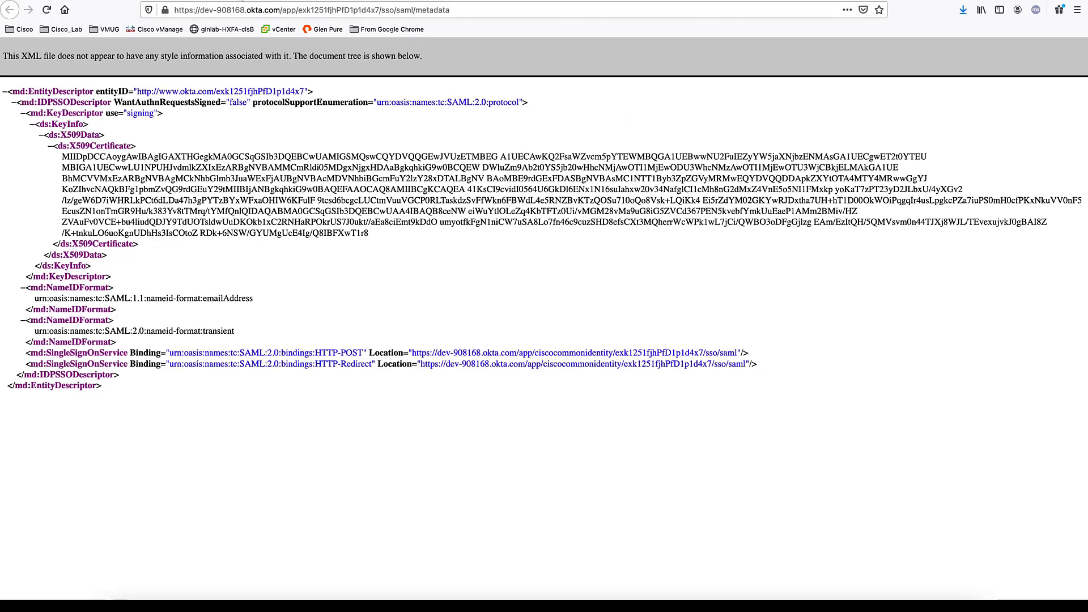
key("ctrl+w")
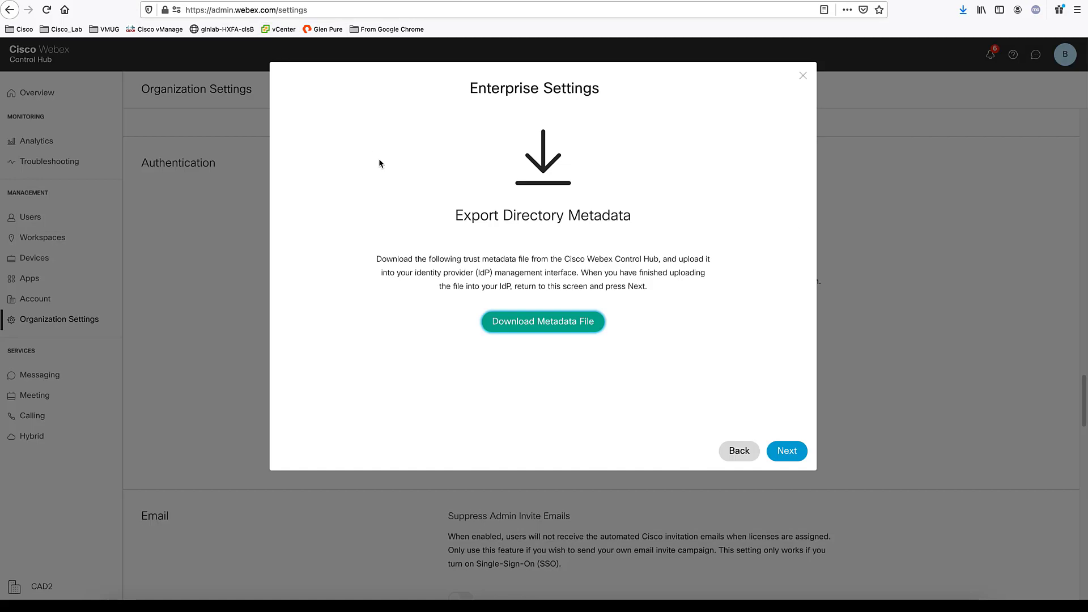
Import metadata.xml as the IdP metadata, allowing a self-signed certificate, and continue to Test SSO Setup
left_click(788, 454)
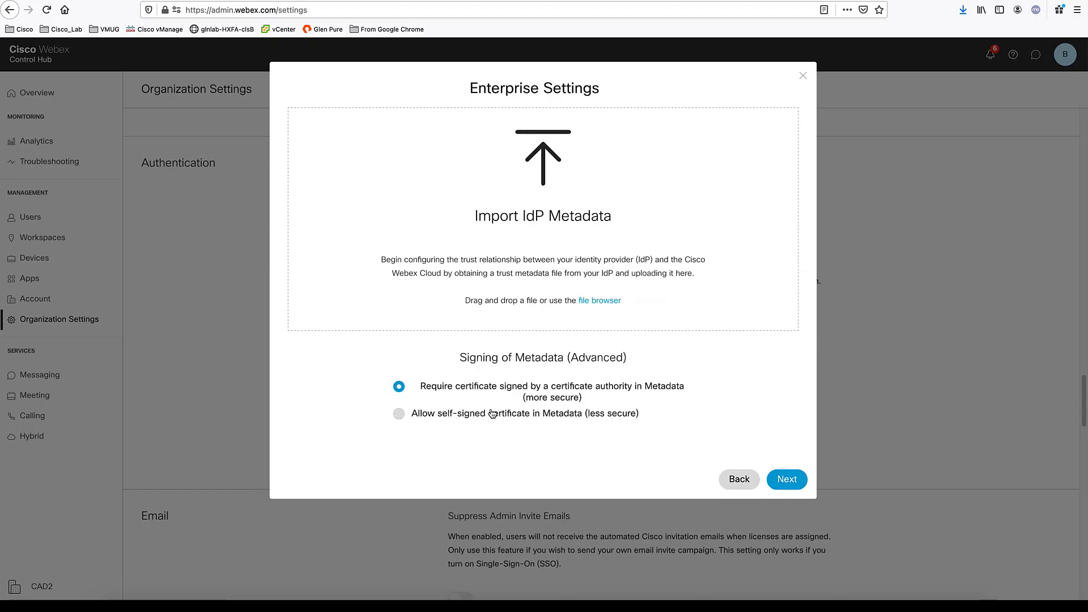
left_click(473, 415)
left_click(600, 304)
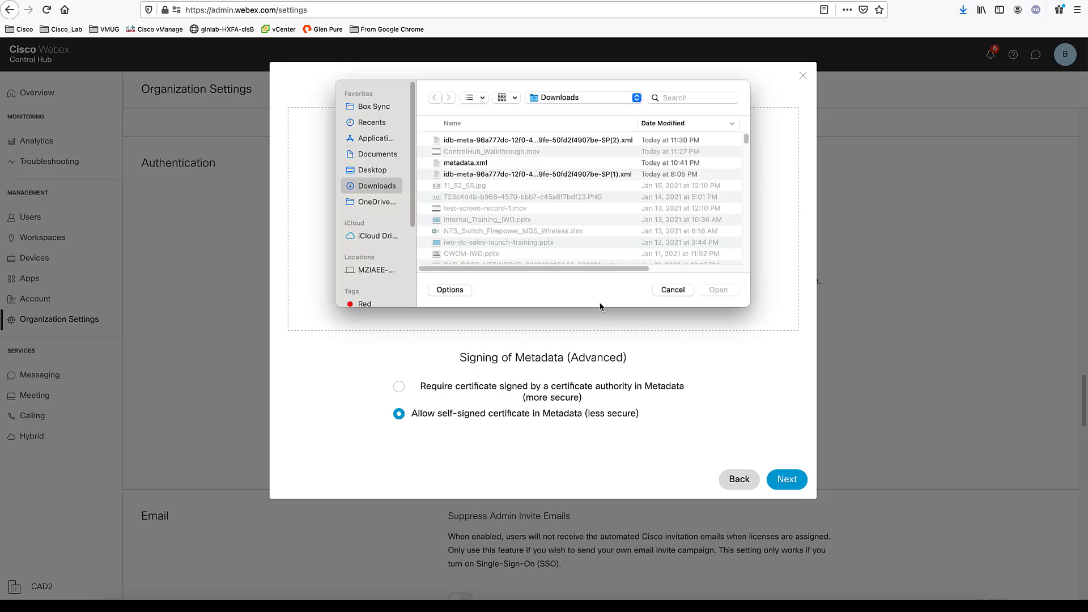
left_click(466, 164)
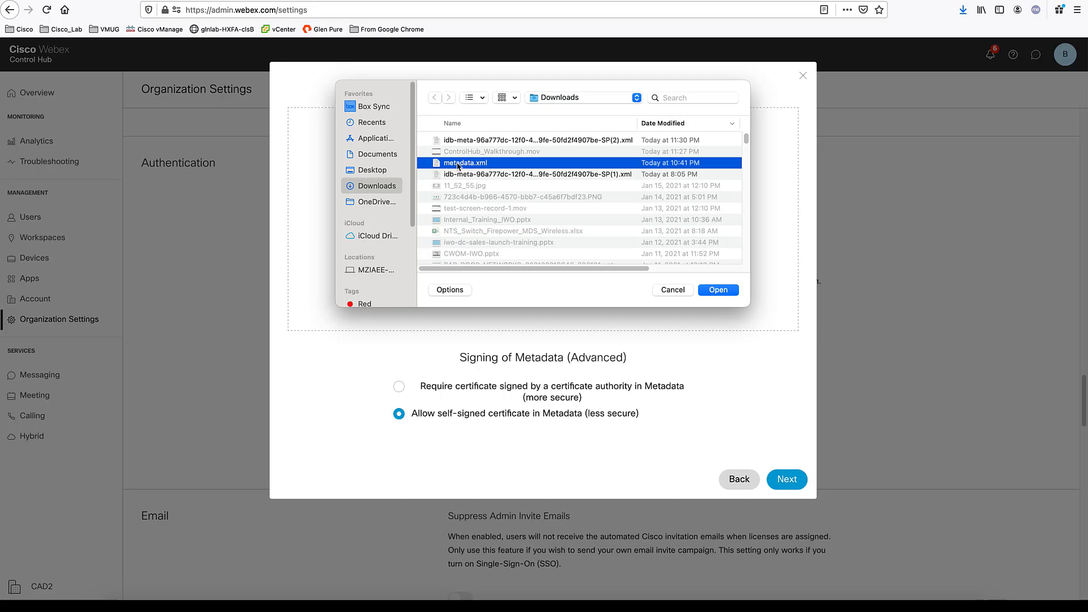
double_click(458, 165)
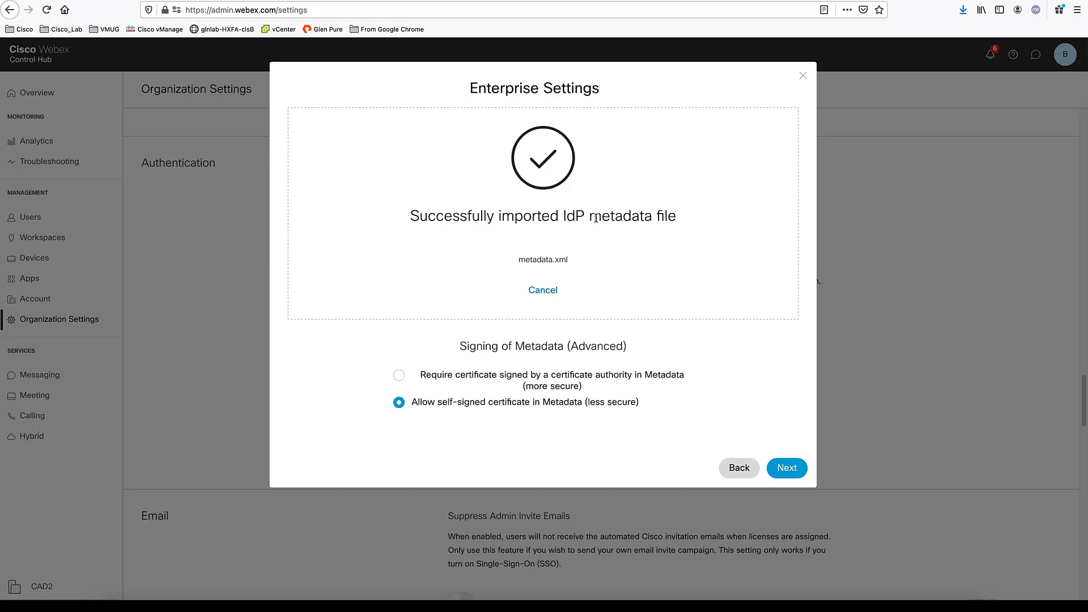
left_click(787, 470)
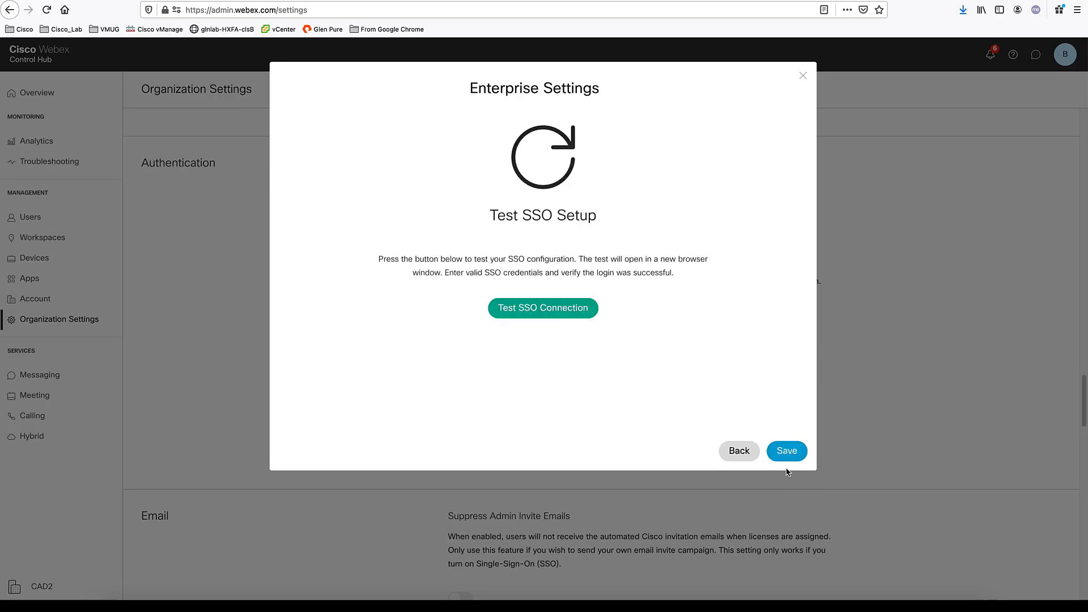
Run the SSO connection test, mark it successful to enable single sign-on, and save
left_click(537, 310)
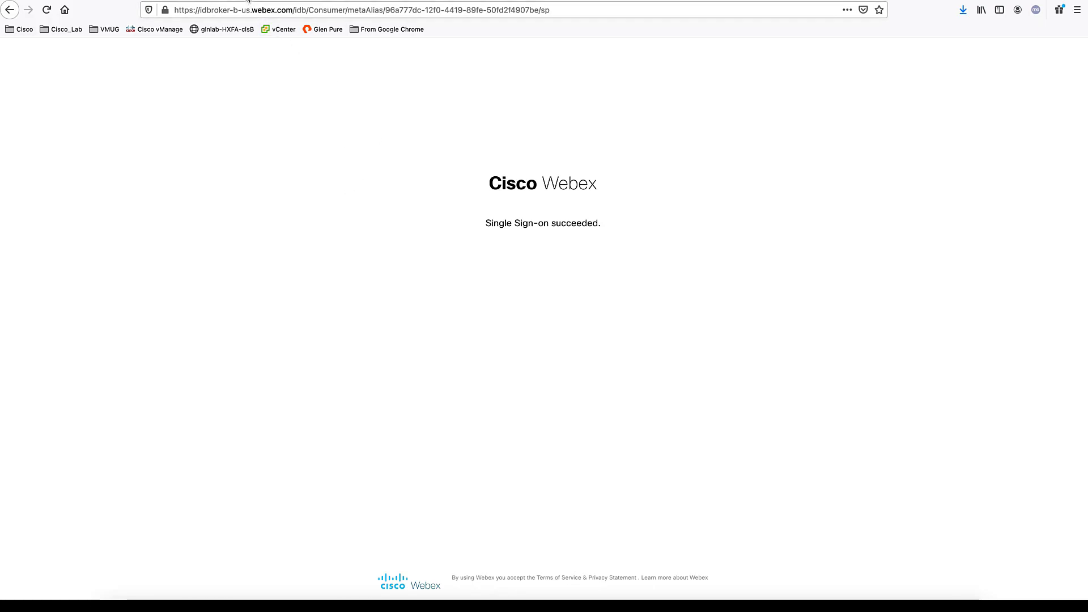
key("super+w")
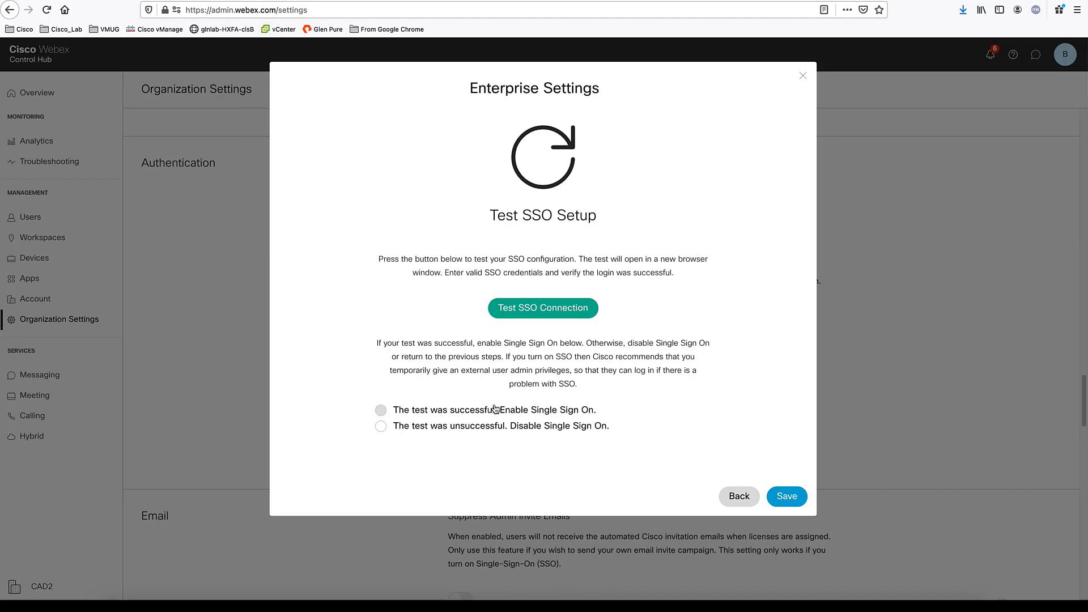
left_click(496, 414)
left_click(786, 498)
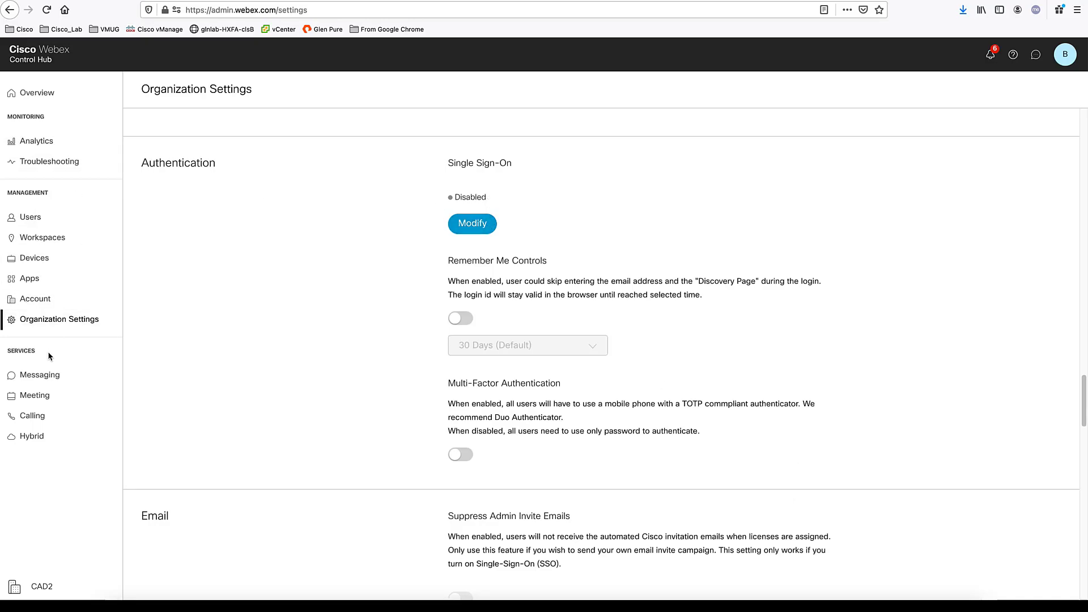
Confirm Single Sign-On reads Enabled in Organization Settings, then sign out of Control Hub
left_click(49, 328)
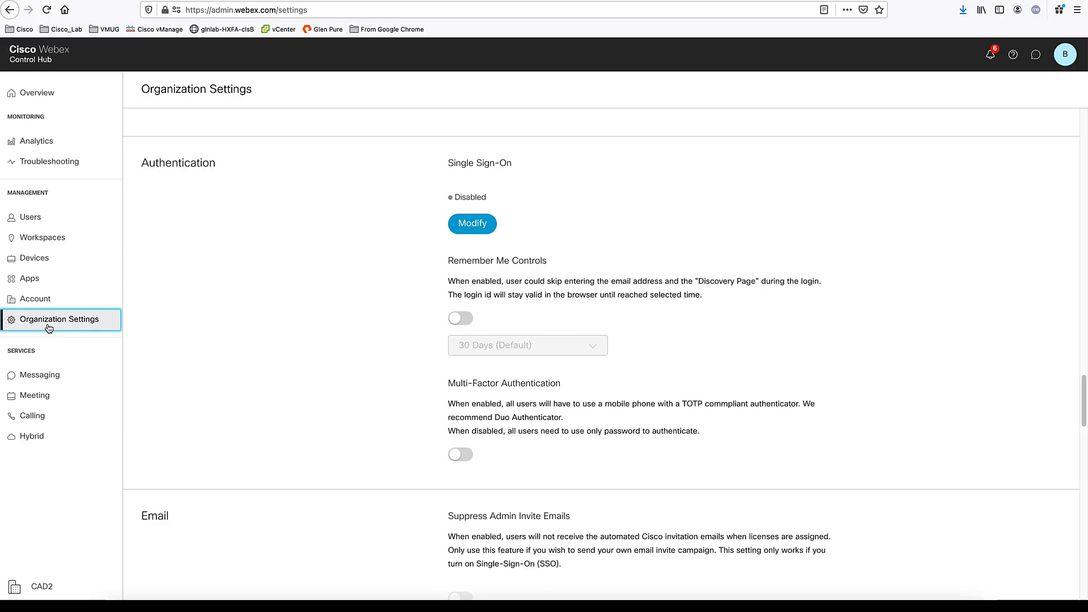
scroll(437, 318, "down", 20)
scroll(427, 325, "down", 12)
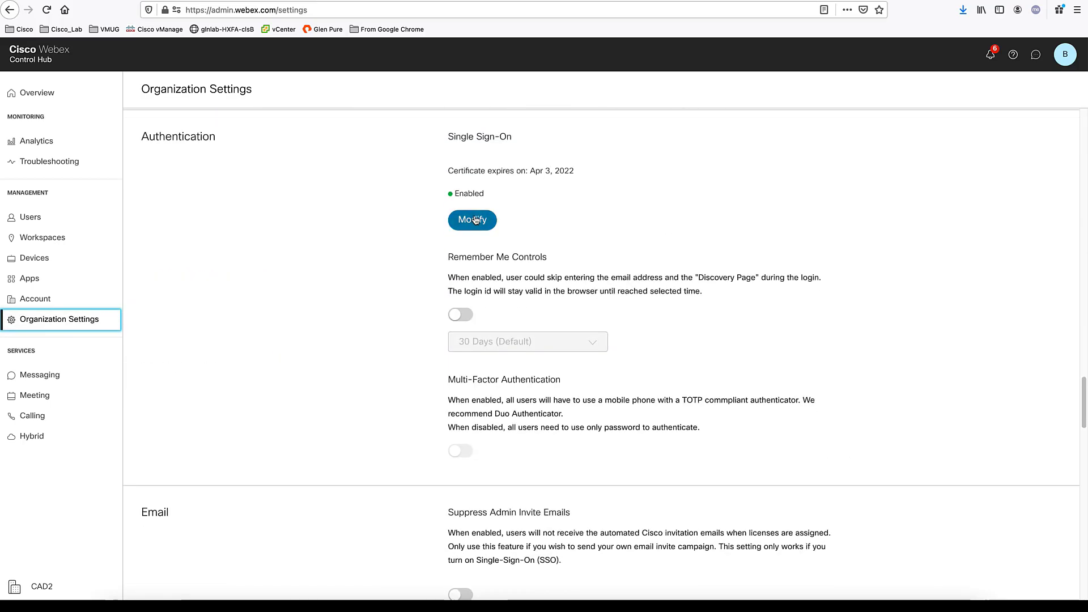
left_click_drag(449, 137, 505, 139)
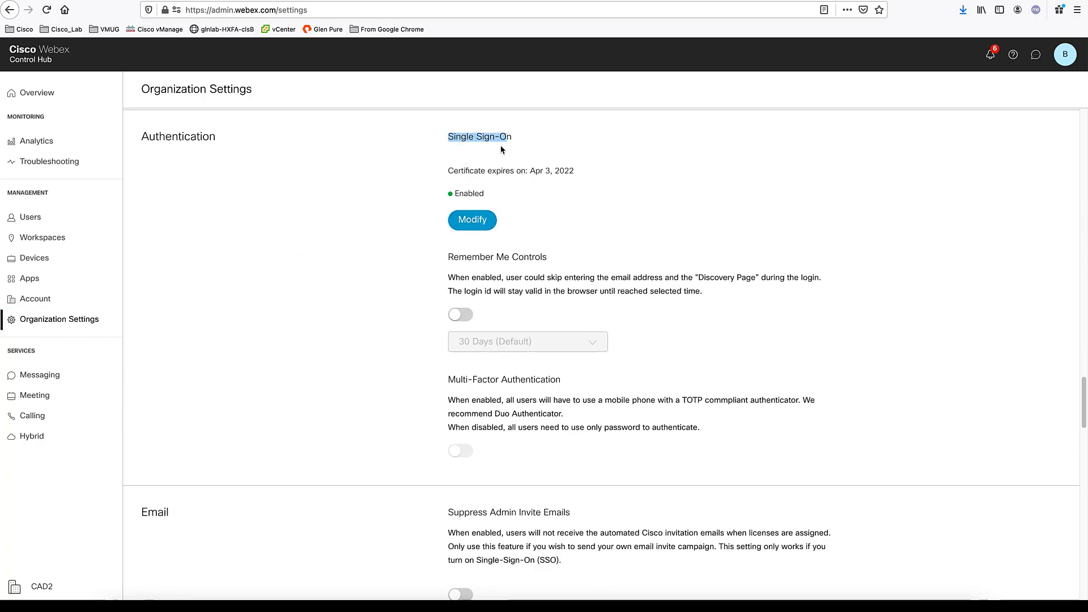
left_click_drag(485, 194, 449, 195)
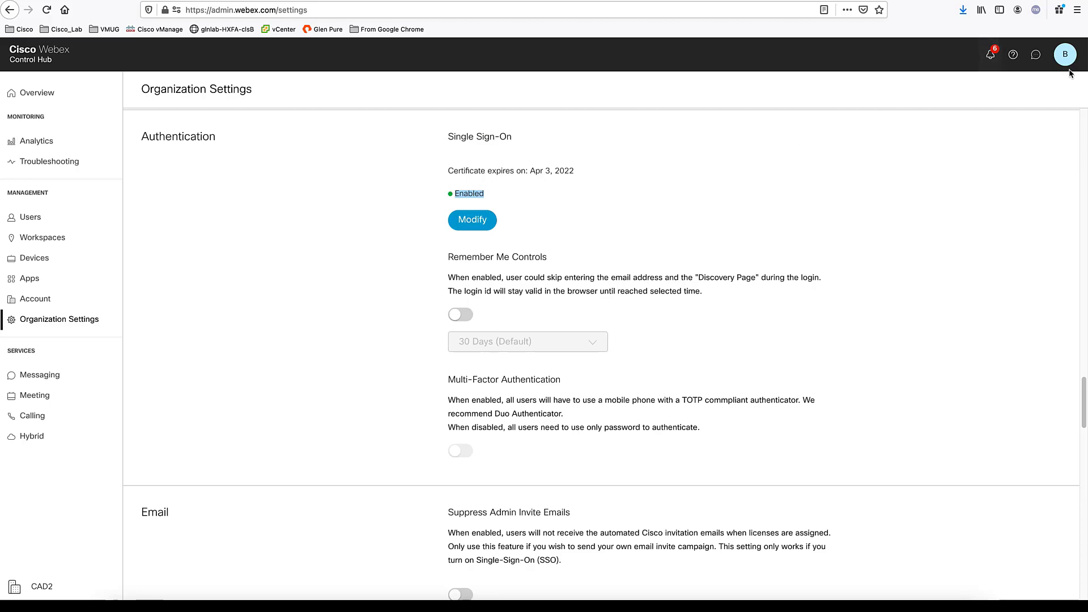
left_click(1065, 54)
left_click(979, 216)
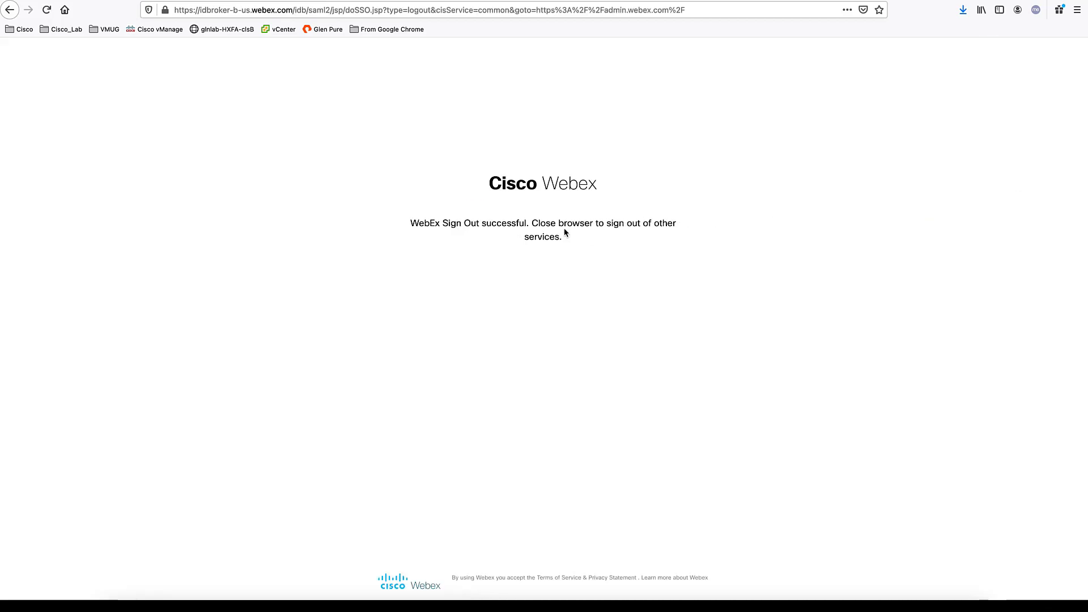
Load the admin.webex.com login page
left_click(231, 9)
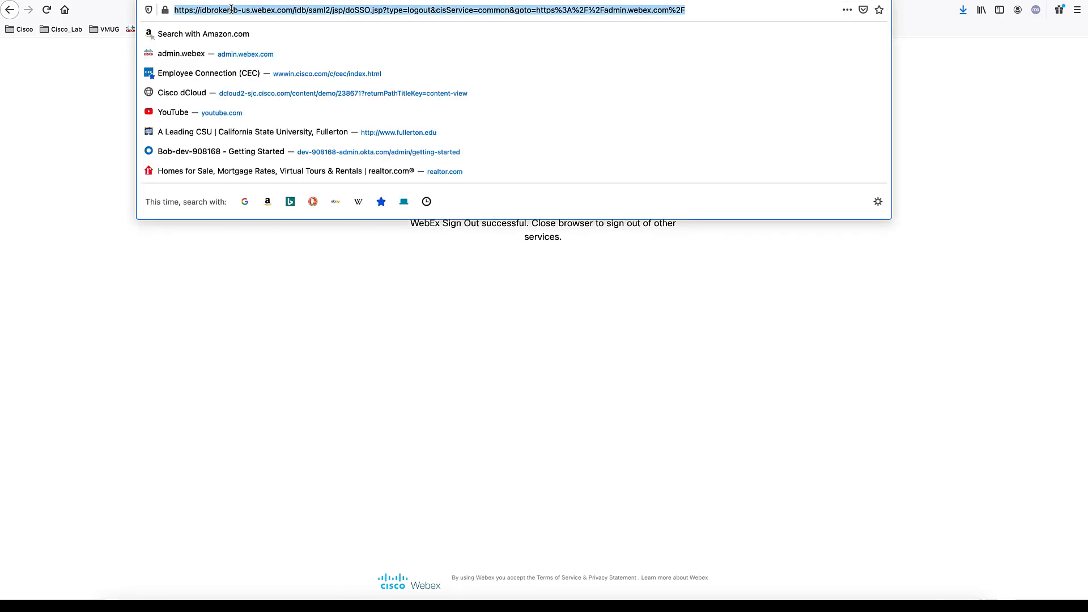
type("admin")
key("Right")
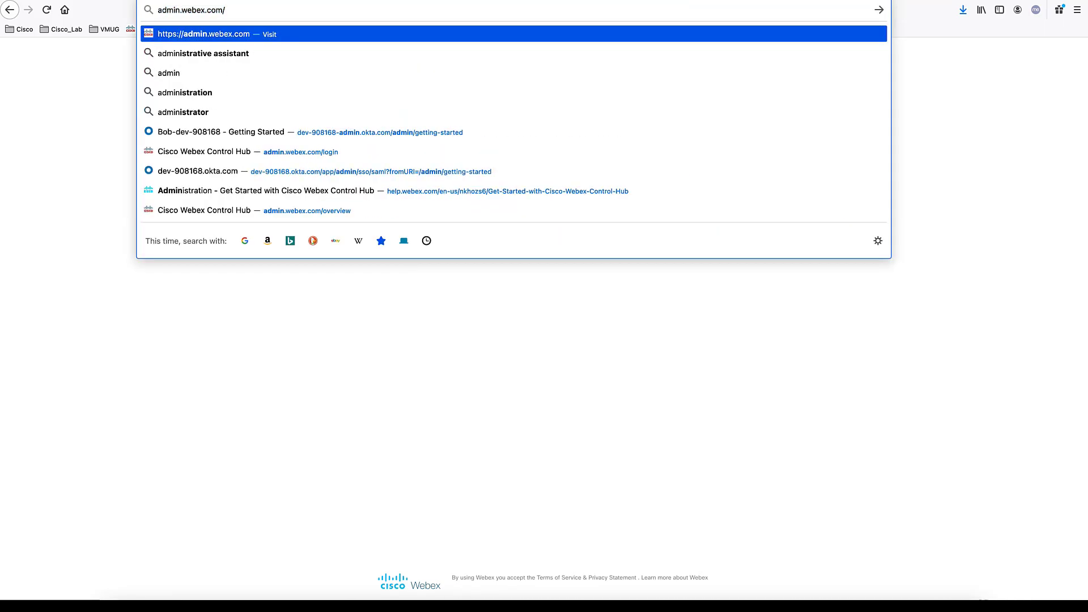
key("Return")
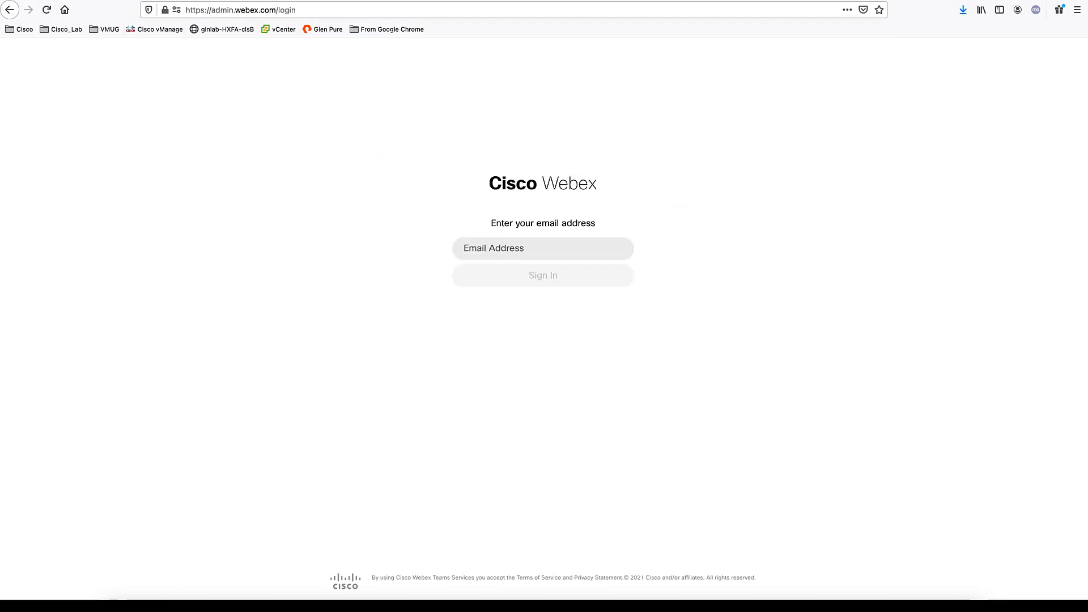
Enter the admin email address and submit it to sign in through Okta SSO
left_click(553, 239)
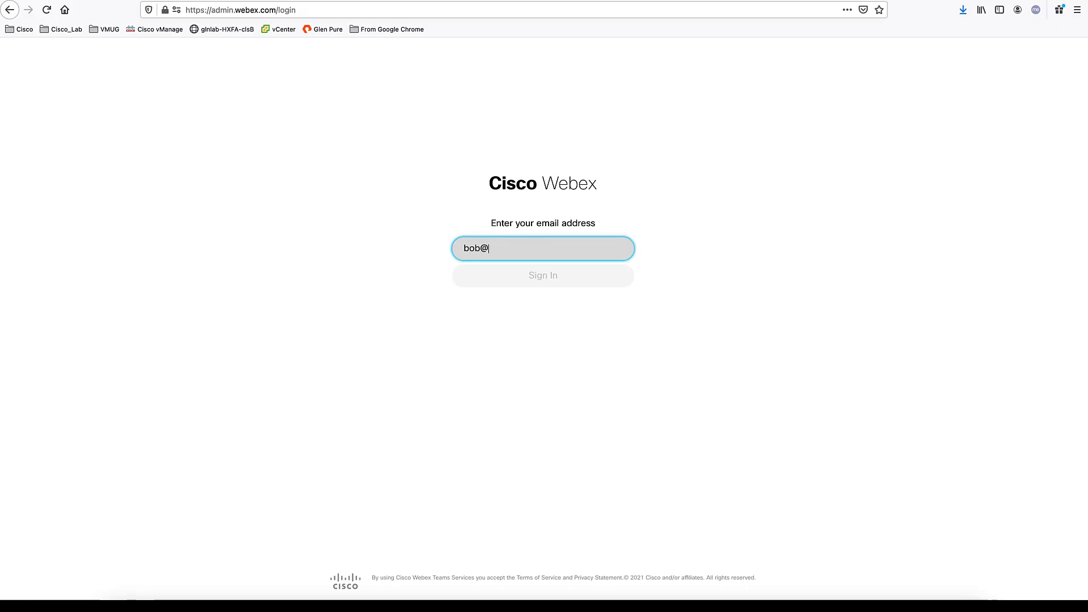
key("Return")
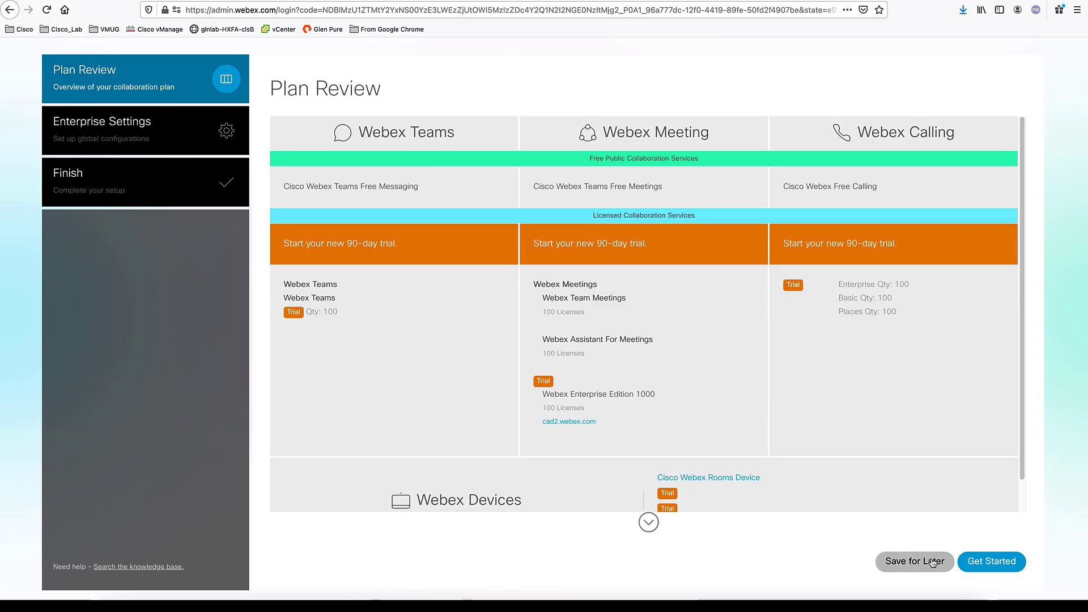
Choose Save for Later on Plan Review to reach the Overview page
left_click(932, 560)
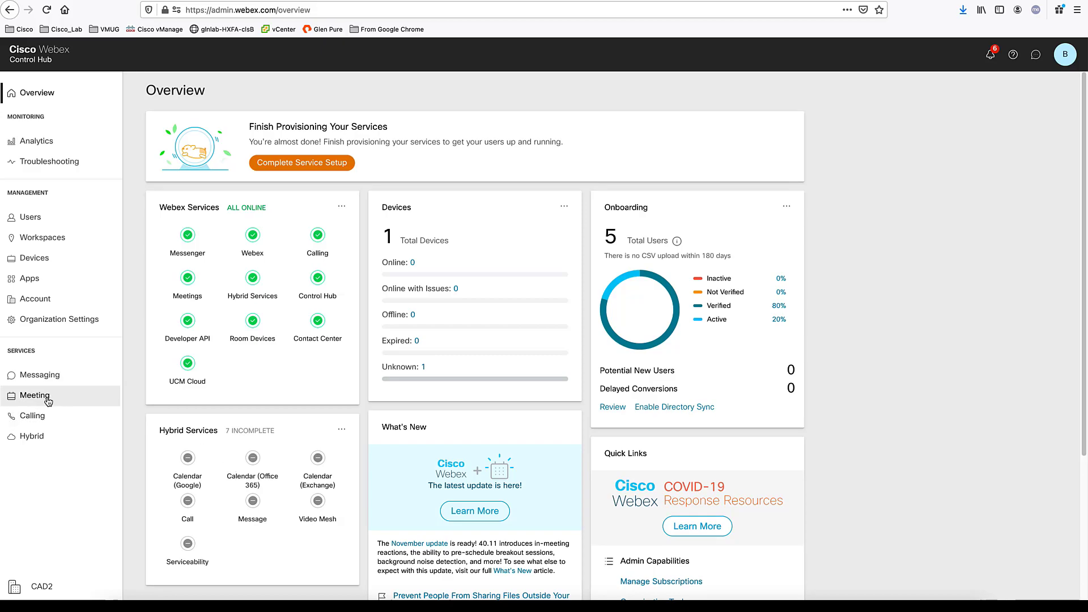
Set up Office 365 Hybrid Calendar for the Worldwide instance and authorize it with Microsoft
left_click(34, 441)
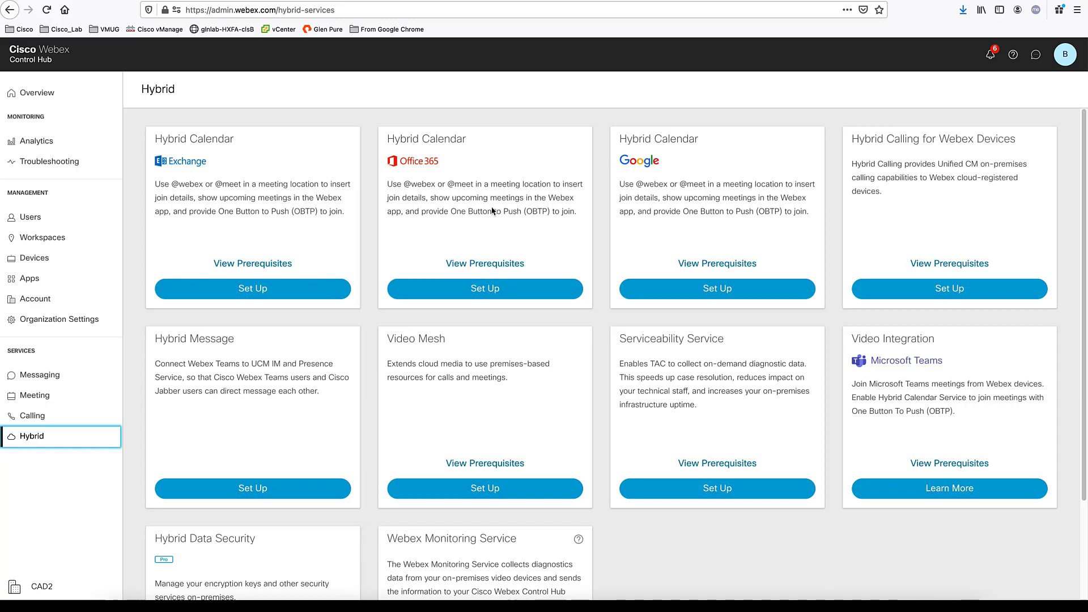
left_click(478, 295)
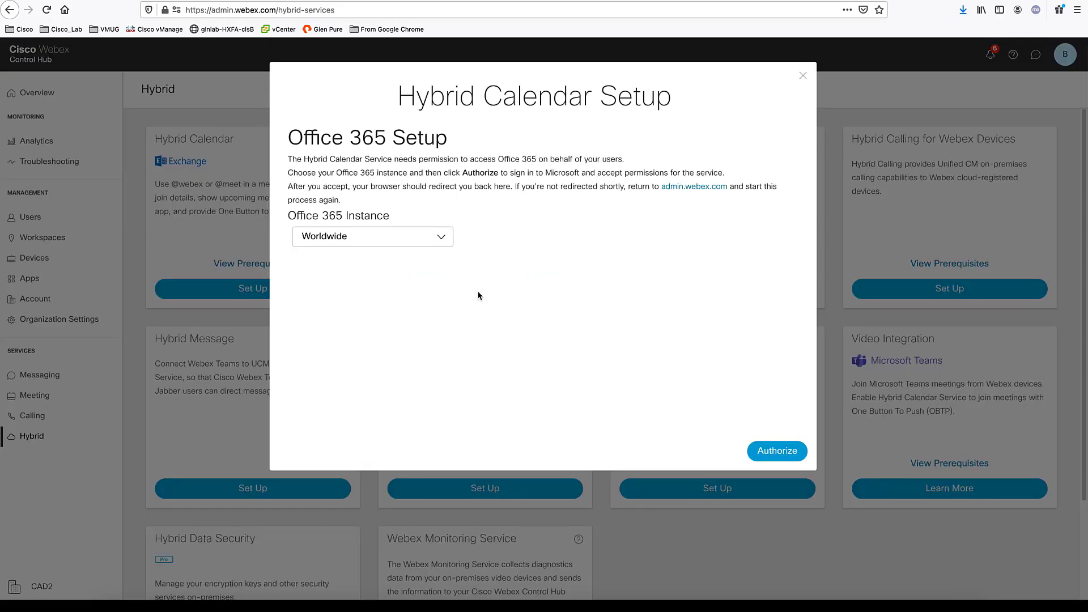
left_click(441, 242)
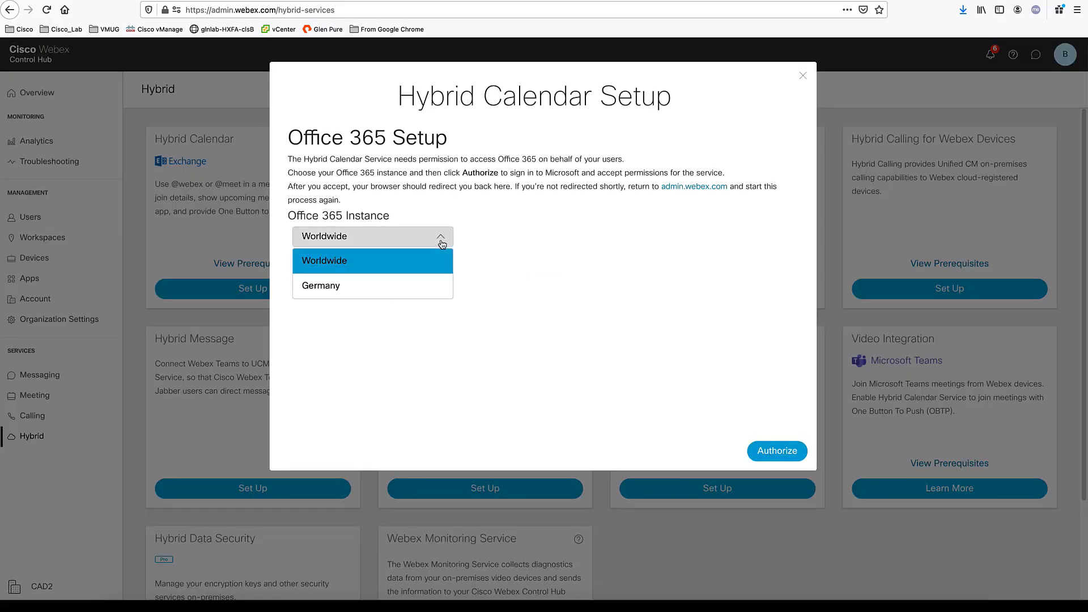
left_click(422, 265)
left_click(775, 453)
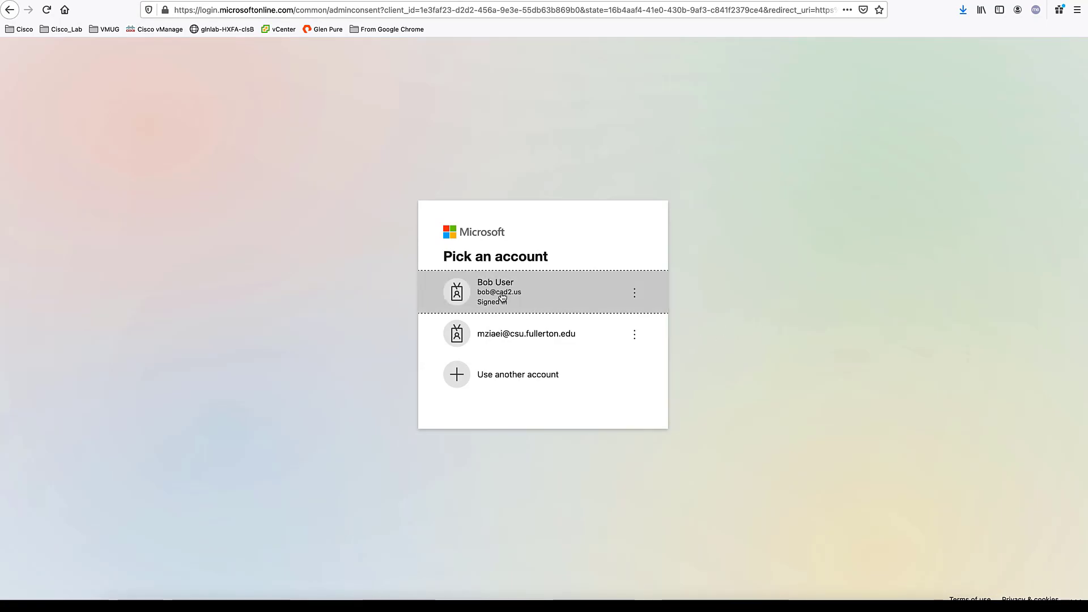
Sign in with the organization's admin account and accept the Webex Teams Calendar Service permissions
left_click(491, 293)
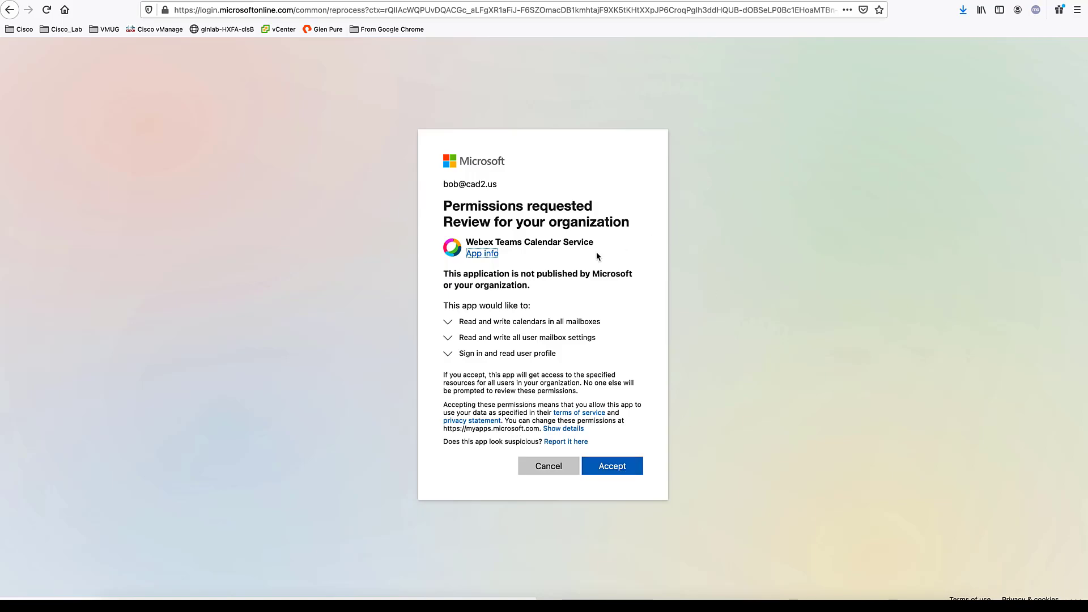
left_click(632, 468)
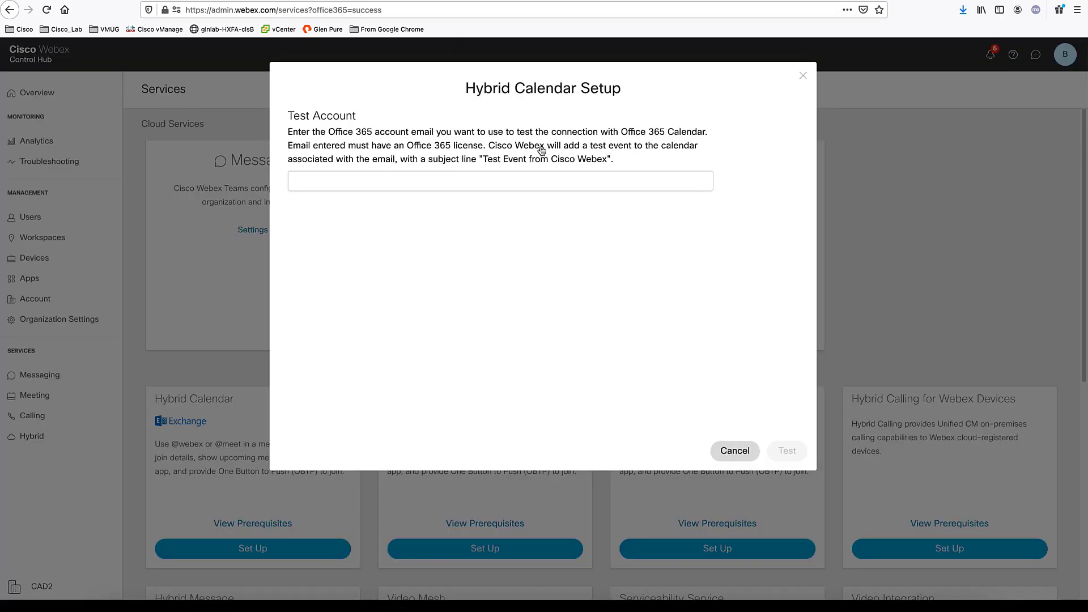
Enter an Office 365 test account e-mail and run the calendar connection test
left_click(547, 177)
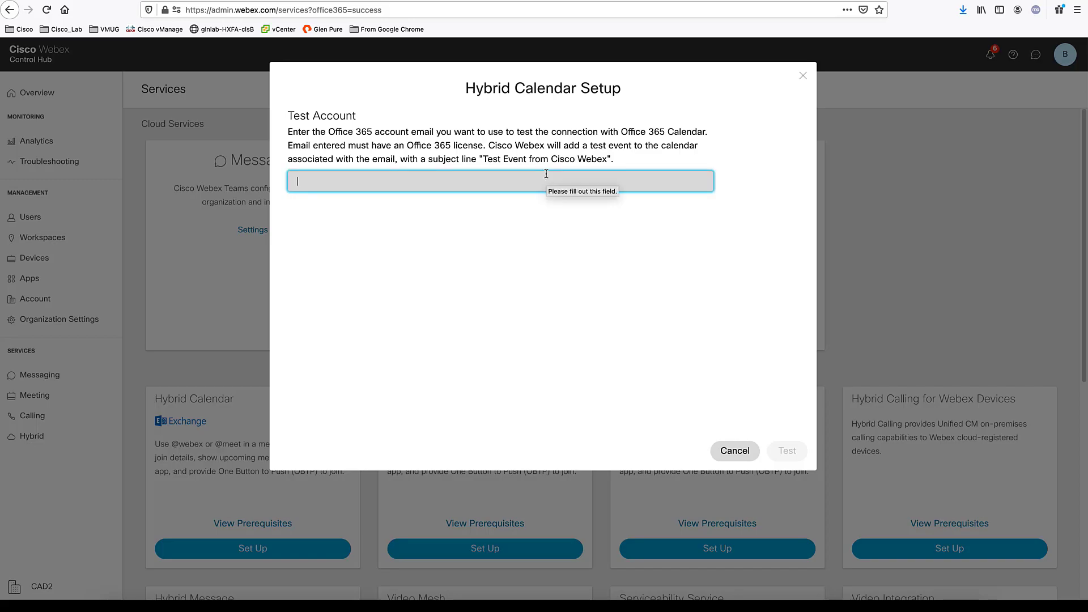
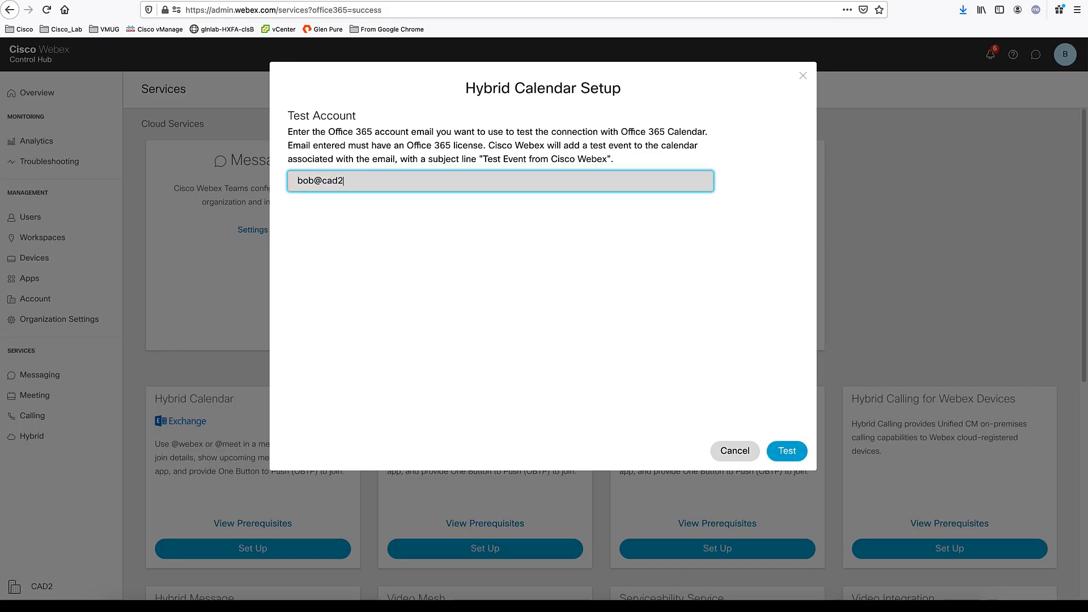
key("Return")
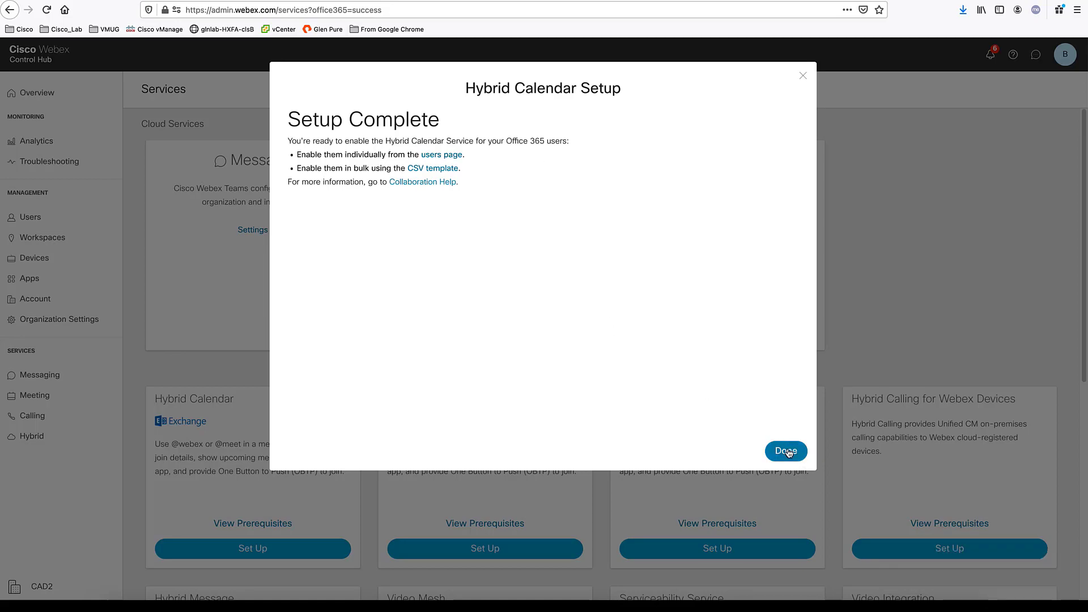
Close the calendar setup and confirm Office 365 Hybrid Calendar is Operational on the Hybrid page
left_click(787, 452)
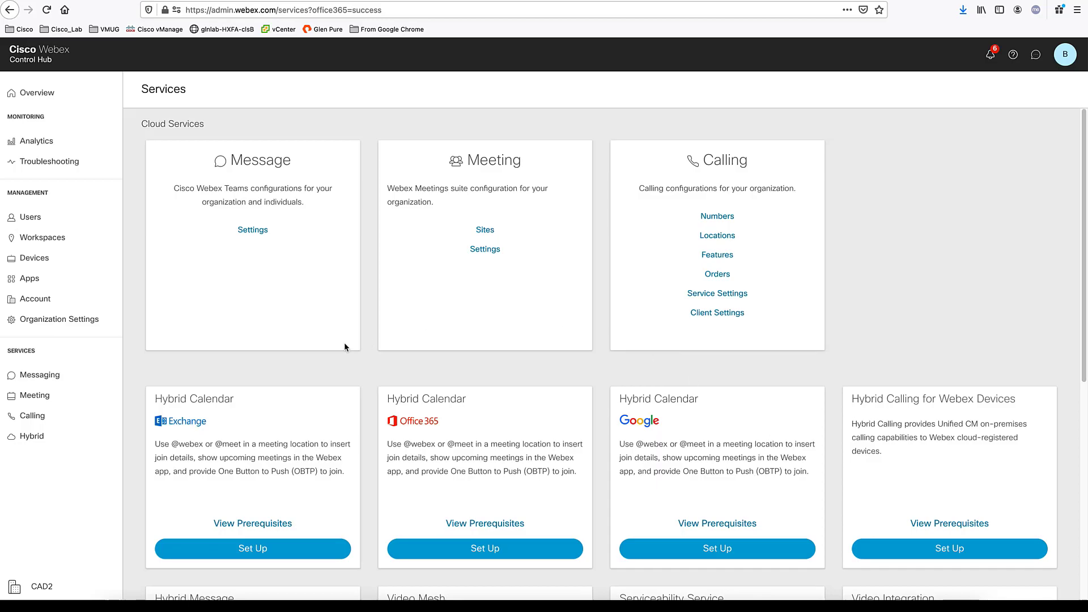
scroll(345, 343, "down", 4)
scroll(344, 347, "up", 1)
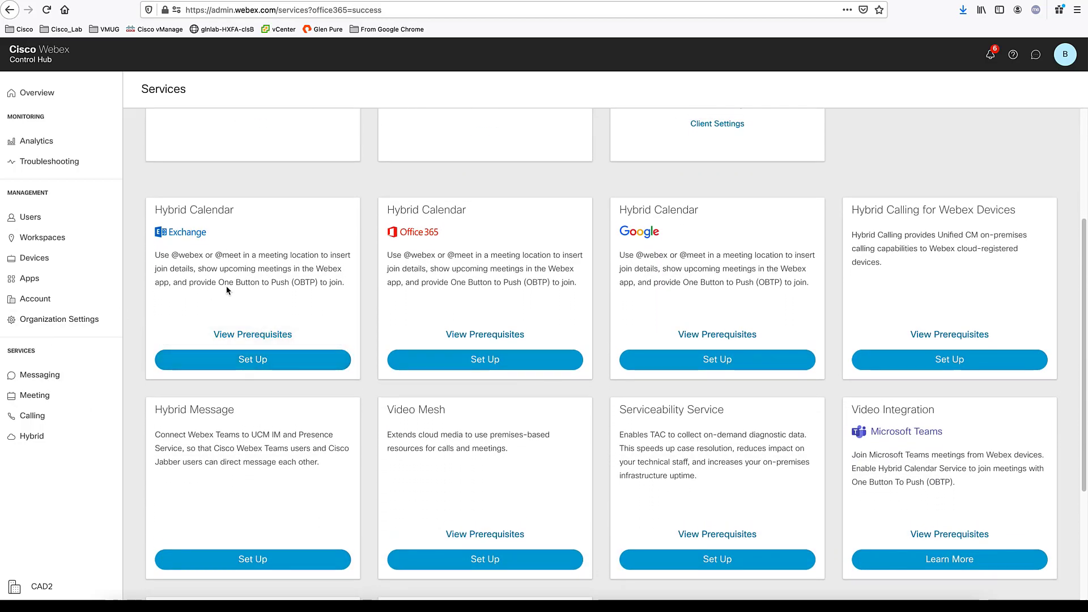
left_click(50, 437)
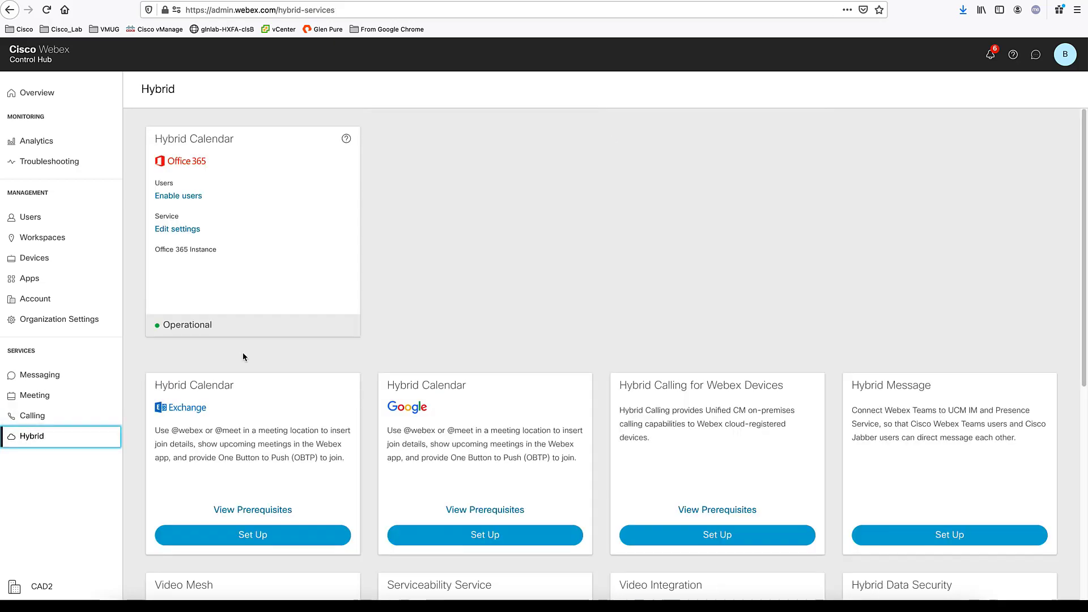